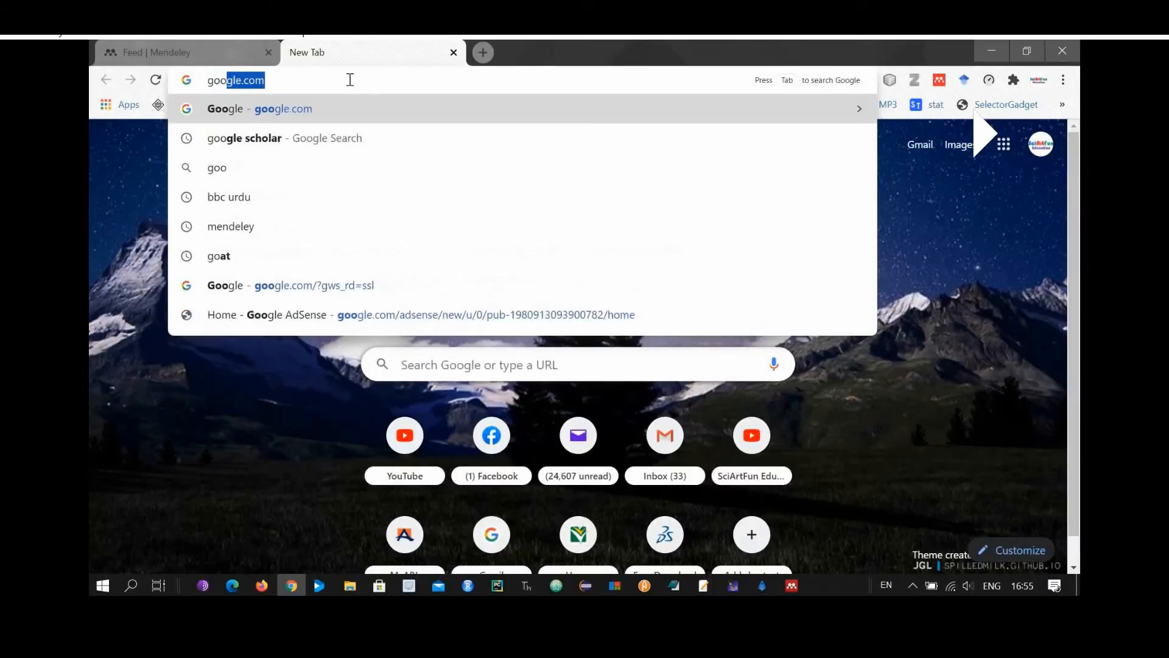
Step: Open Google Scholar and search it for "green algae"
text(gle s)
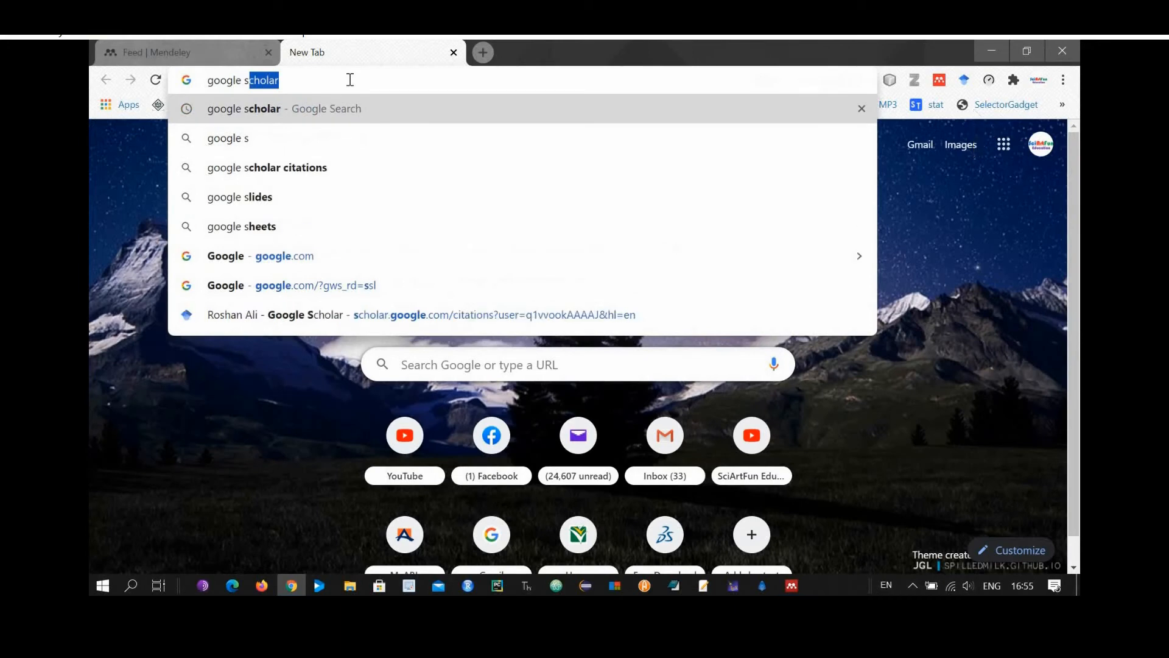
key(Return)
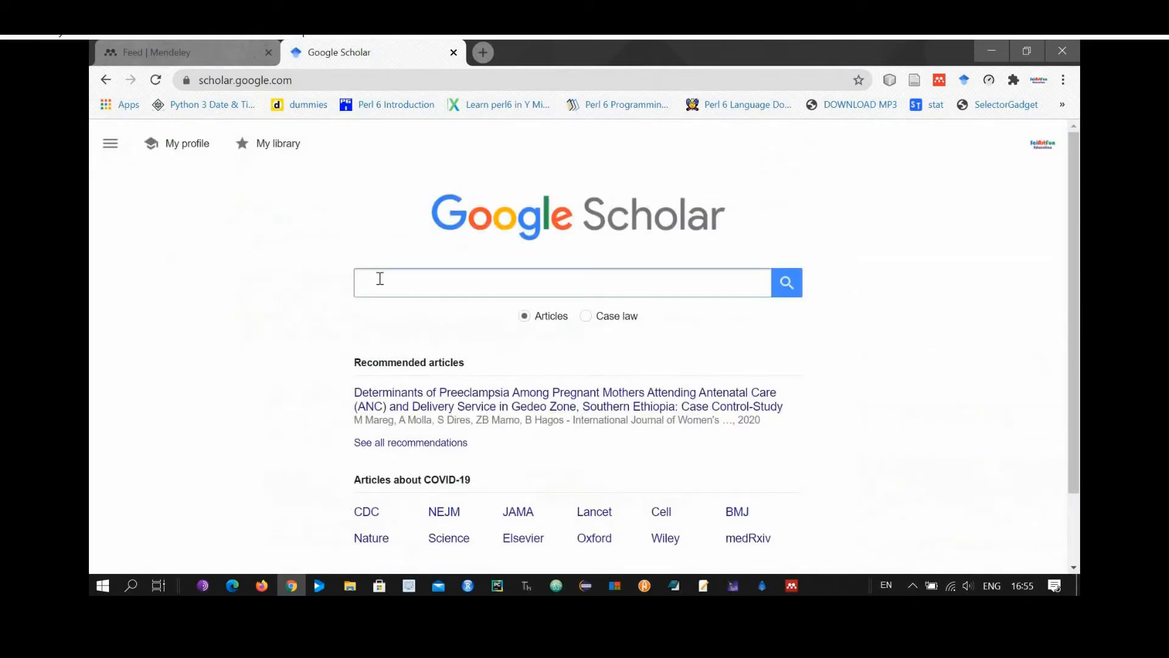
click(380, 279)
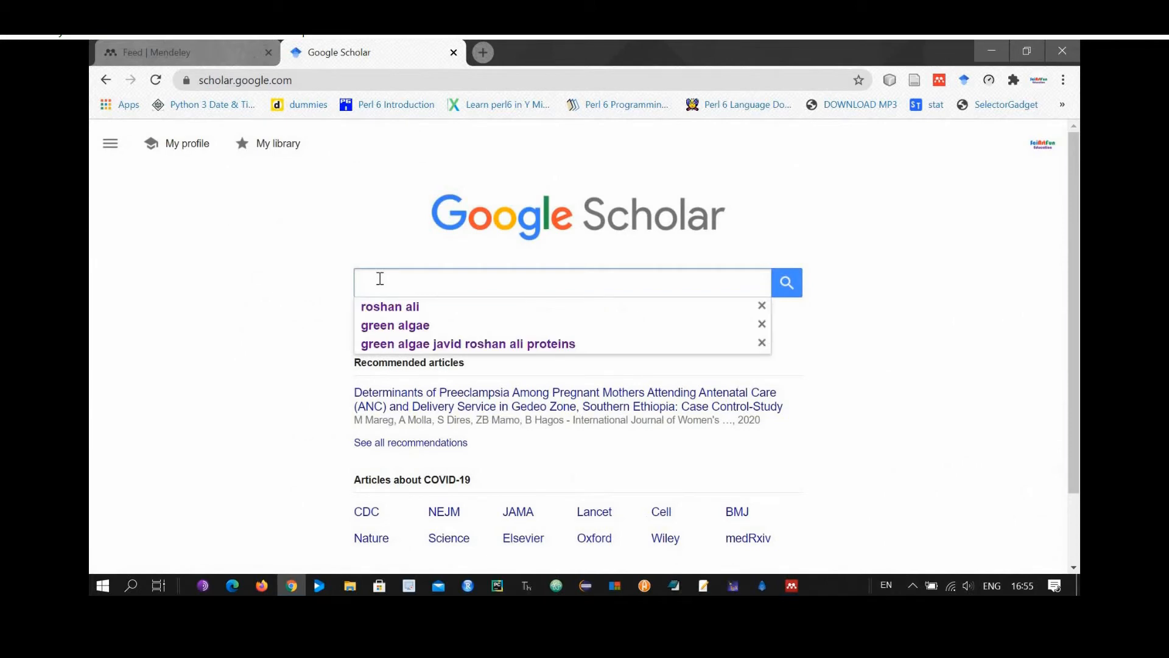
text(green algae)
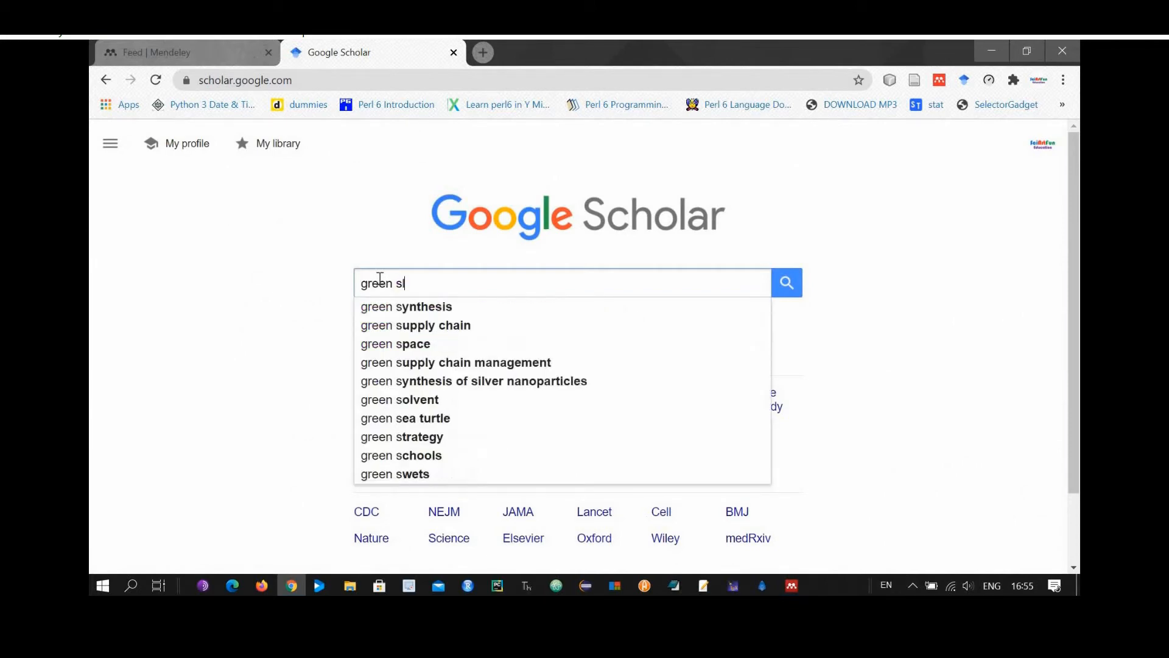
key(Return)
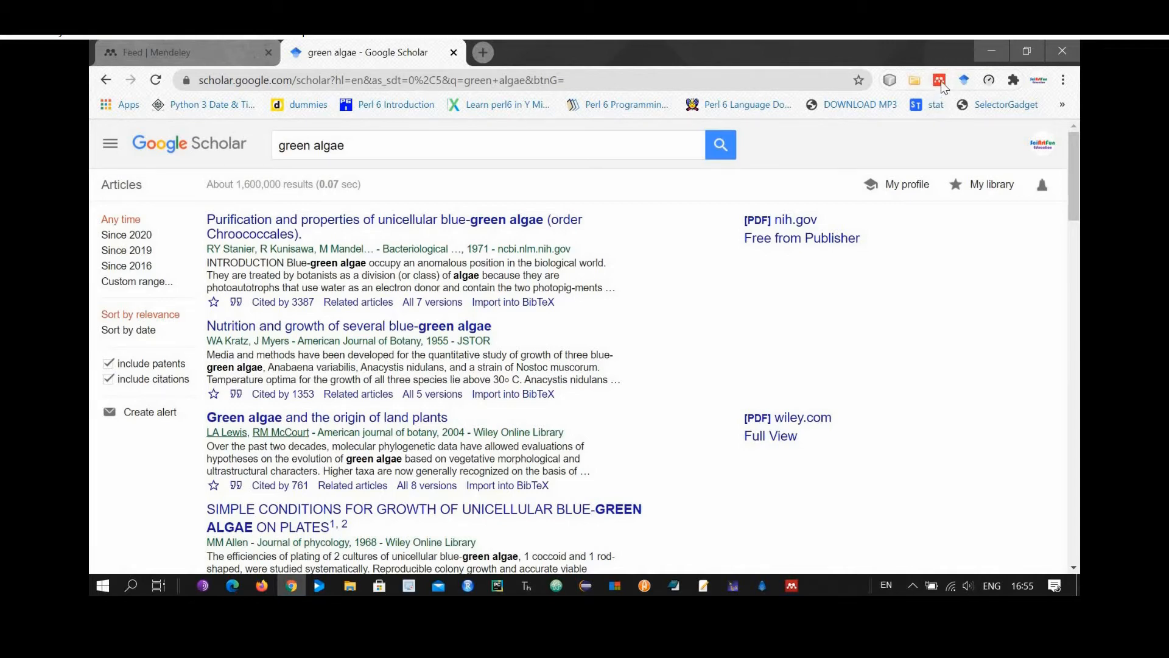
Step: Import "Green algae and the origin of land plants" and "Simple conditions for growth of unicellular blue-green algae on plates" into Mendeley, and sync Mendeley Desktop
click(939, 81)
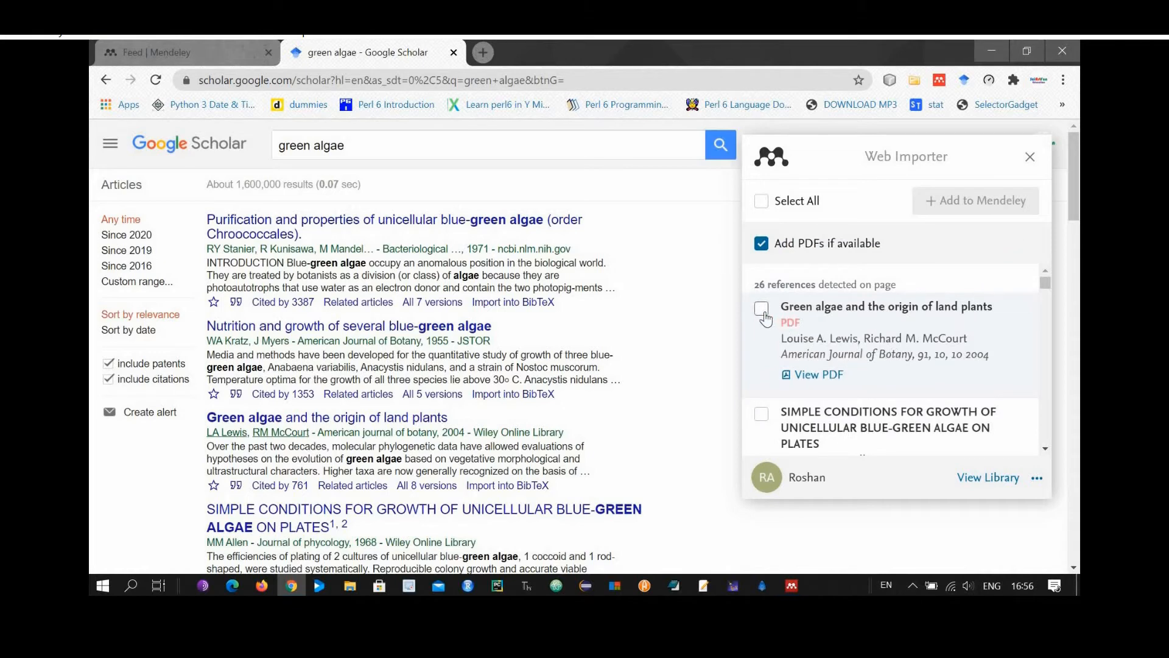
click(763, 311)
scroll(843, 366, down, 1)
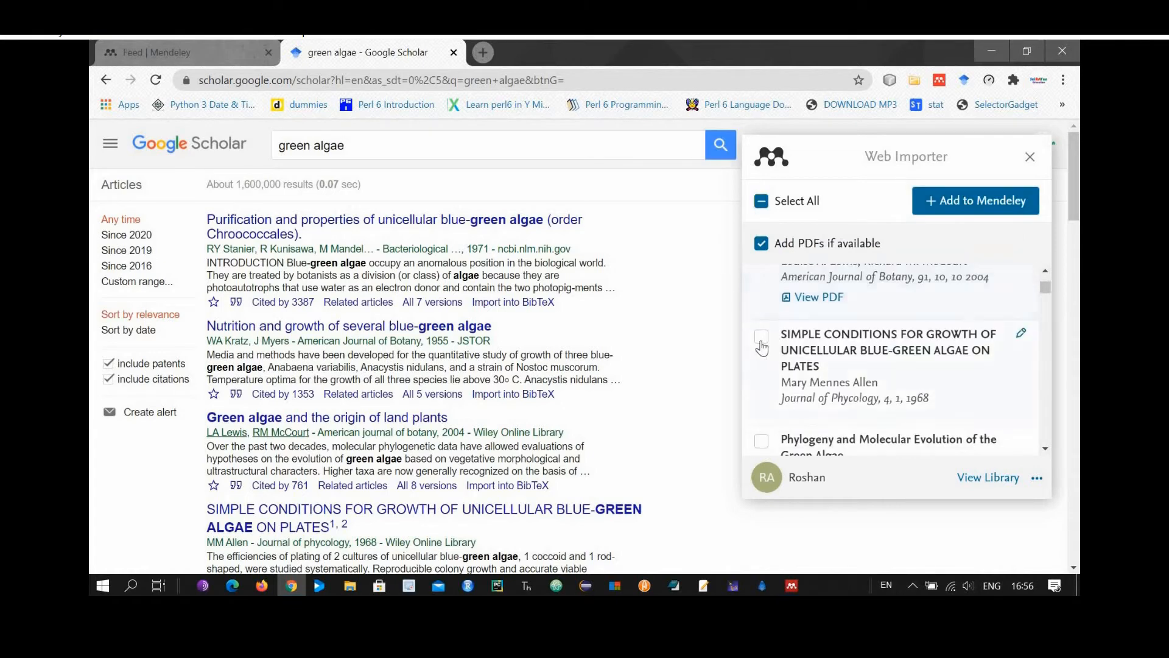
click(762, 341)
scroll(892, 364, up, 1)
scroll(896, 364, up, 1)
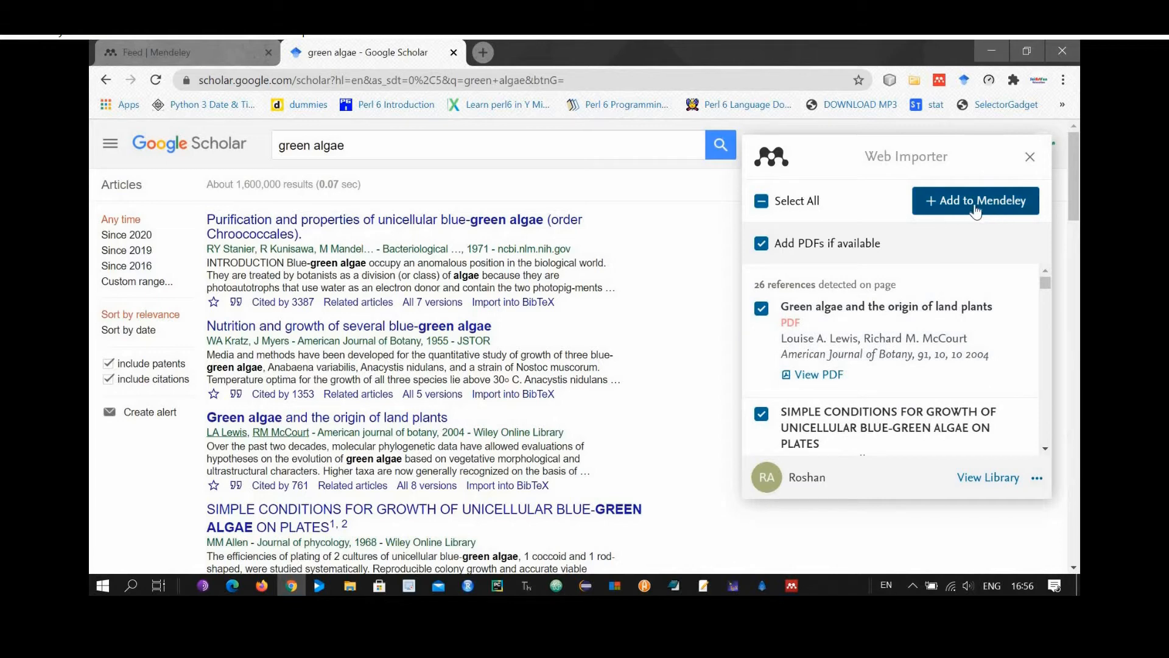
click(976, 209)
key(alt+Tab)
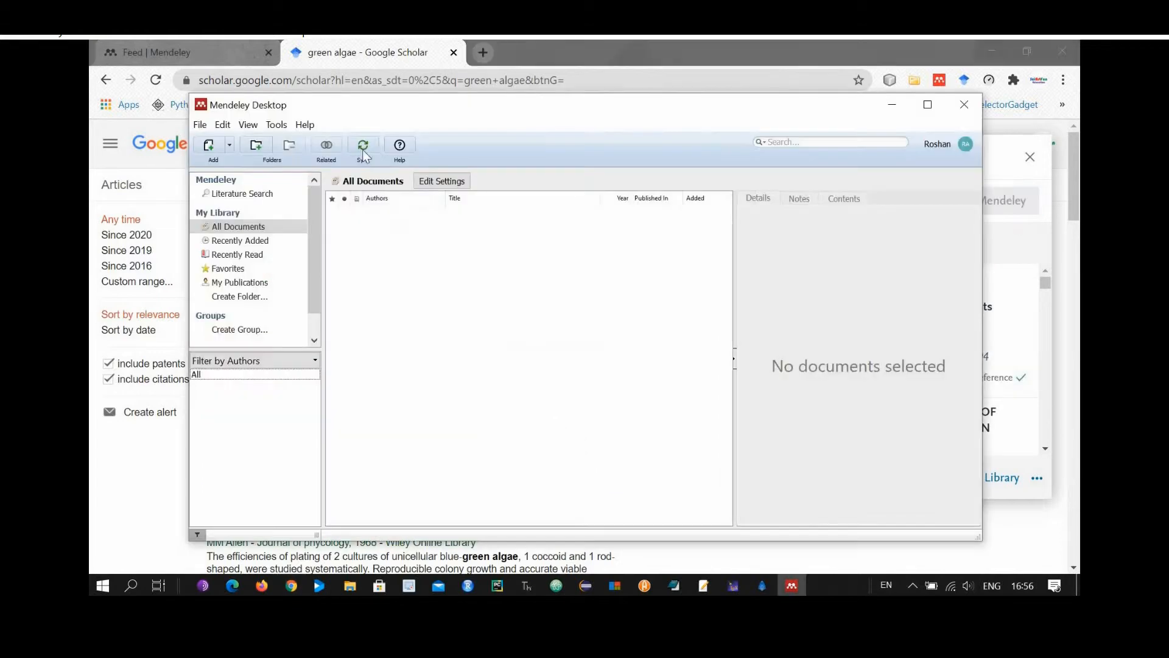
click(363, 146)
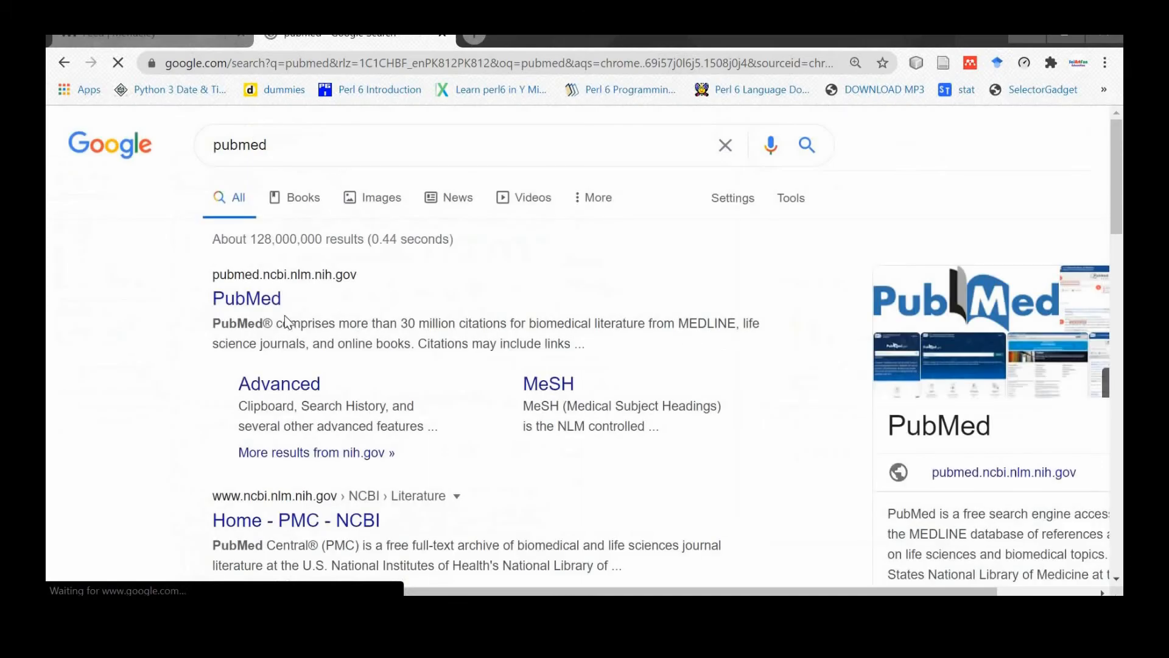
Step: Open PubMed from the Google results and search it for the author's full name
click(274, 310)
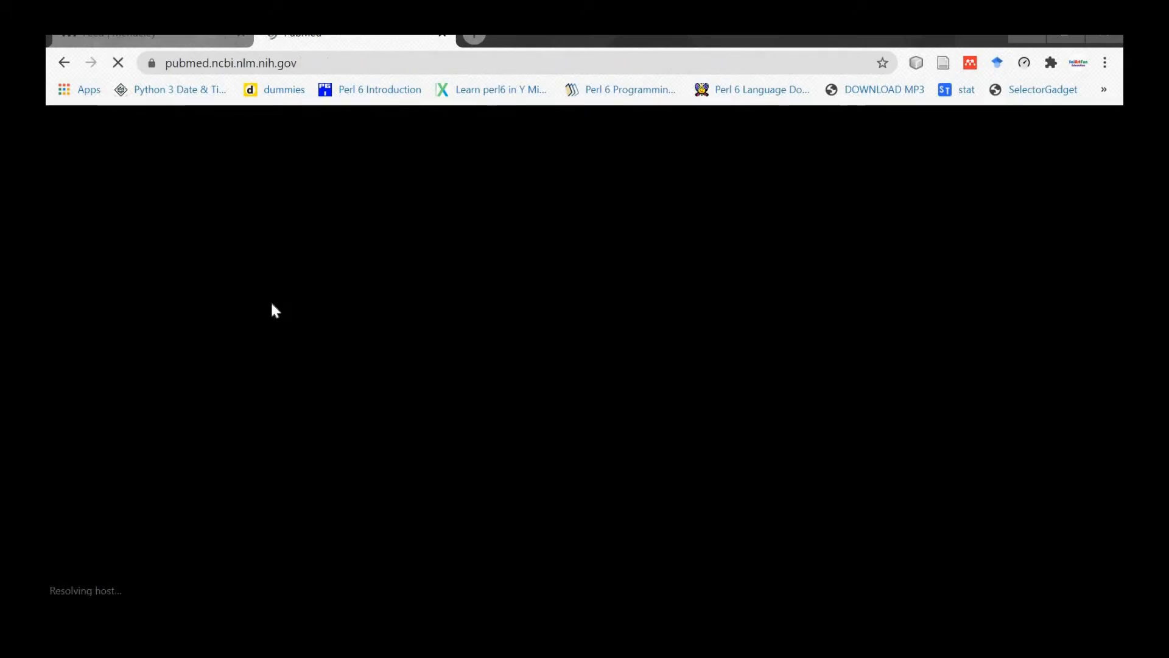
text(roshan ali)
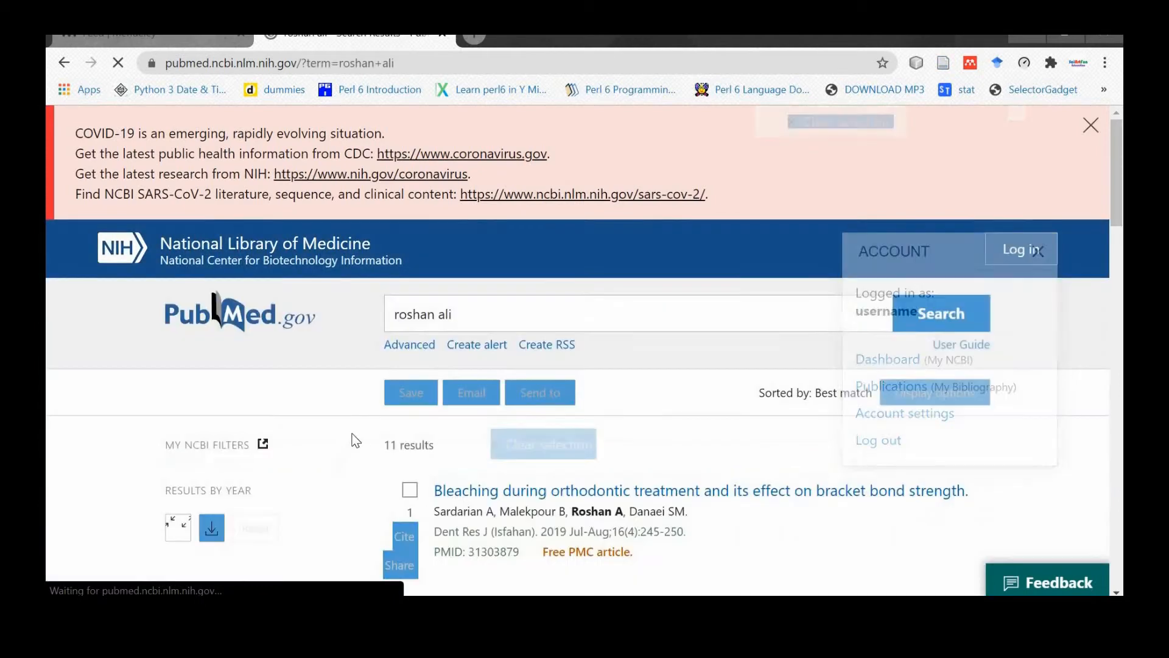
scroll(349, 432, down, 2)
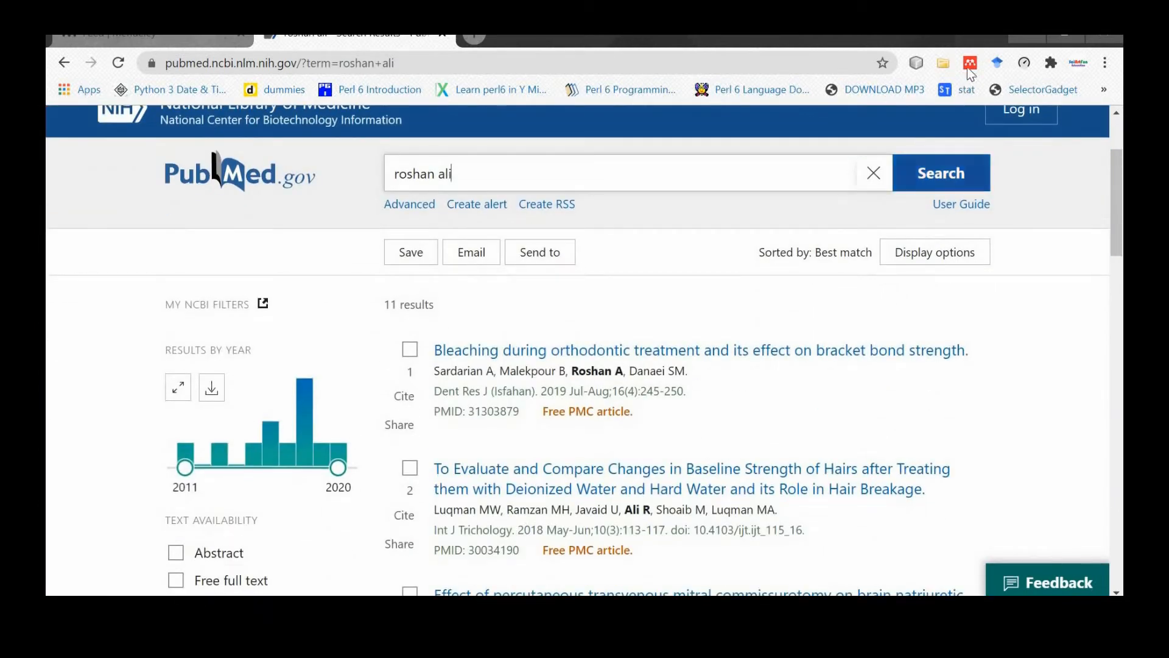
Step: Import the "Whole-exome sequencing analysis" article on the COL20A1 missense mutation into Mendeley, and sync the library in Mendeley Desktop
click(970, 63)
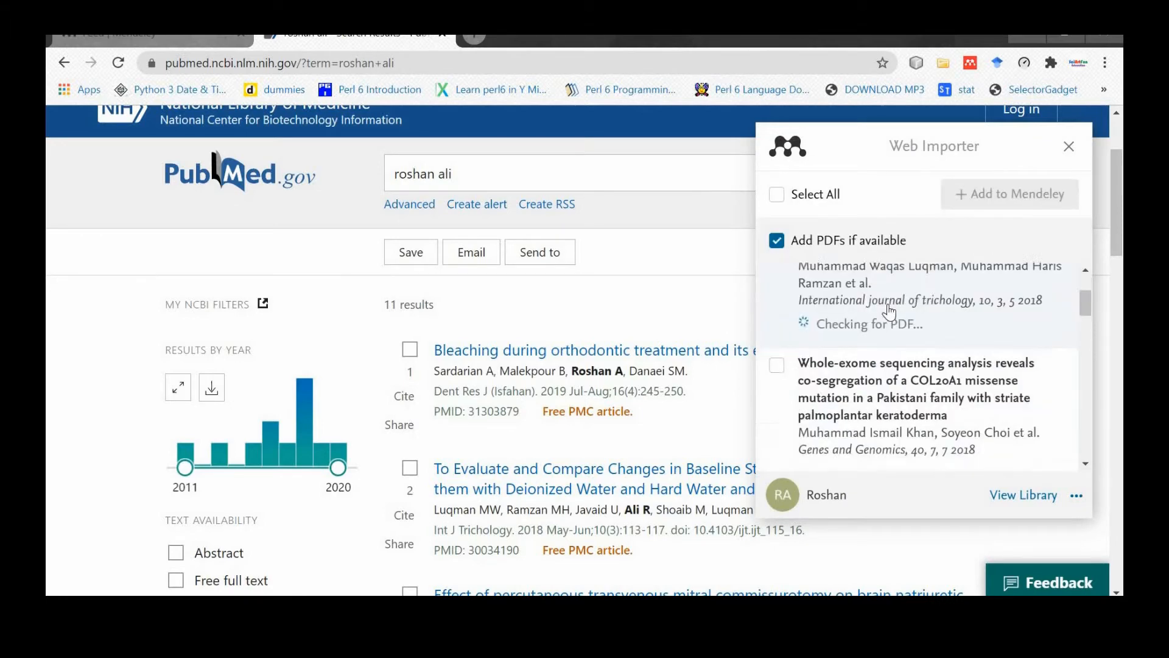
scroll(887, 334, down, 2)
scroll(842, 368, up, 2)
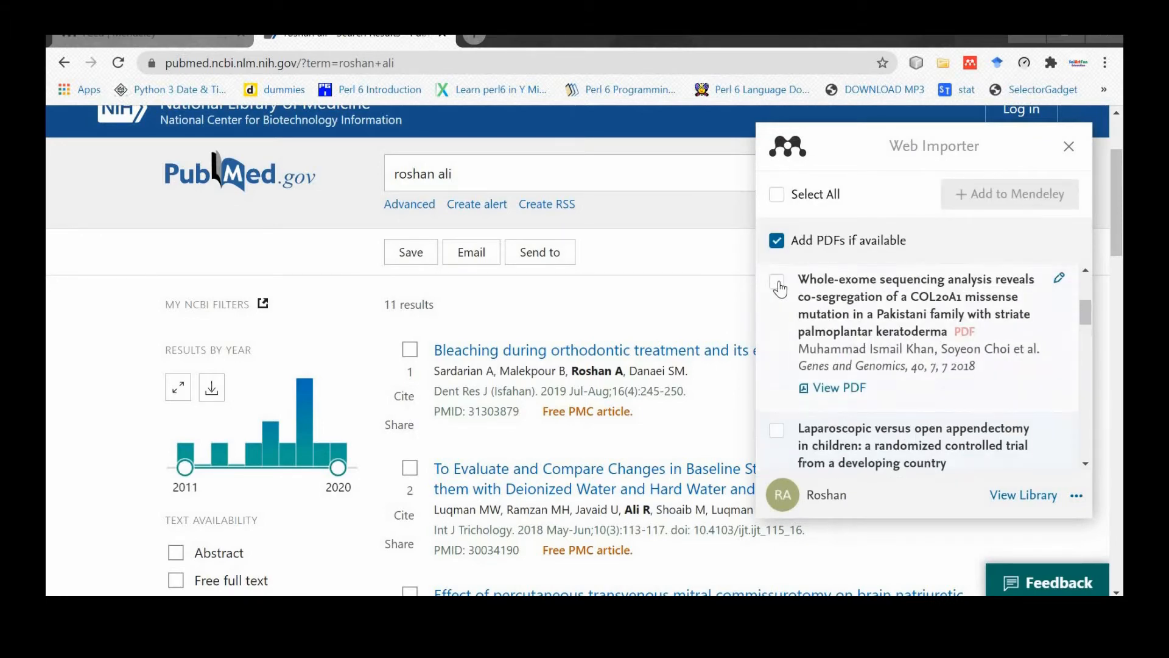
click(776, 281)
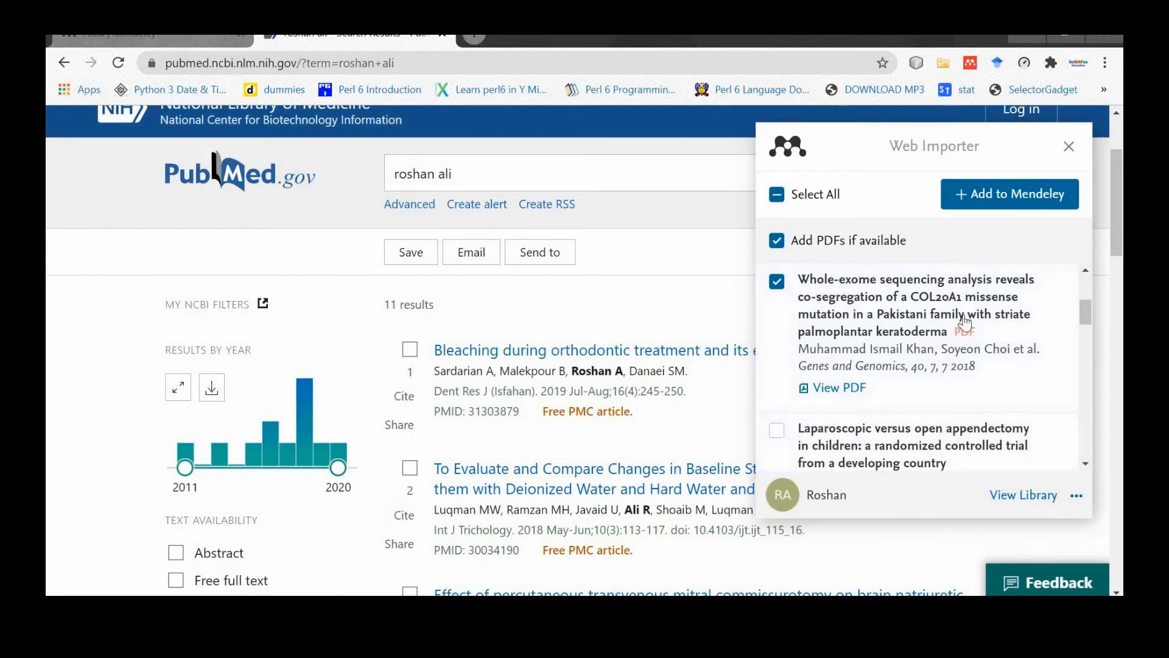
click(1003, 195)
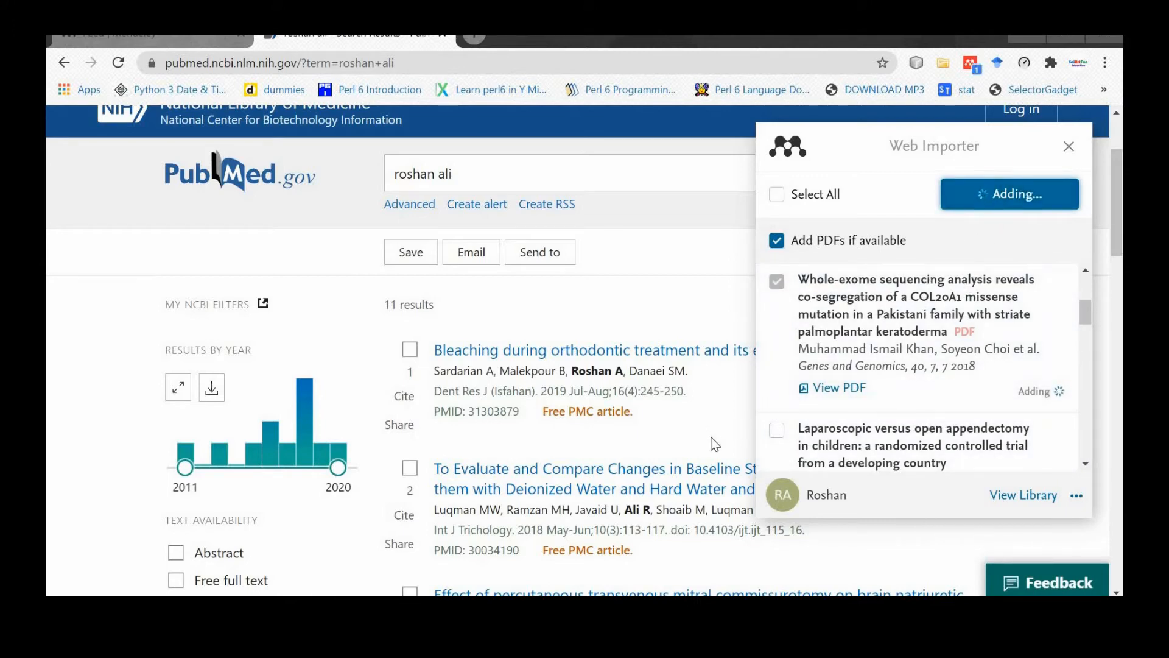
key(alt+Tab)
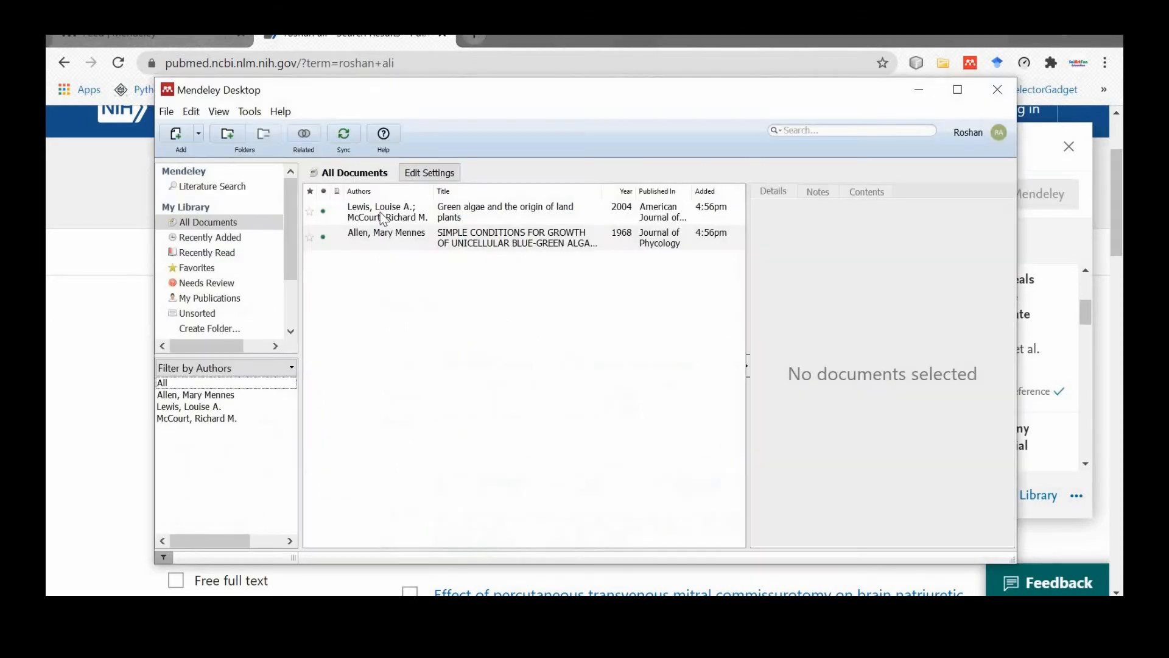
click(345, 136)
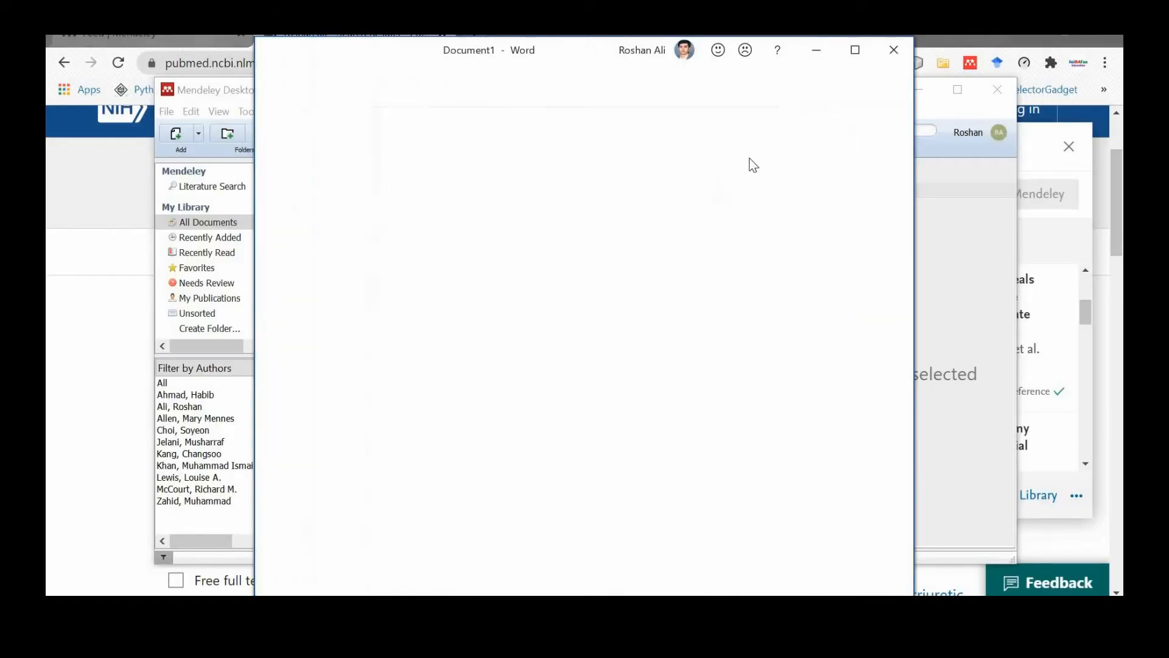
Step: Maximize the blank Word document and write "I am" followed by the author's full name
click(854, 52)
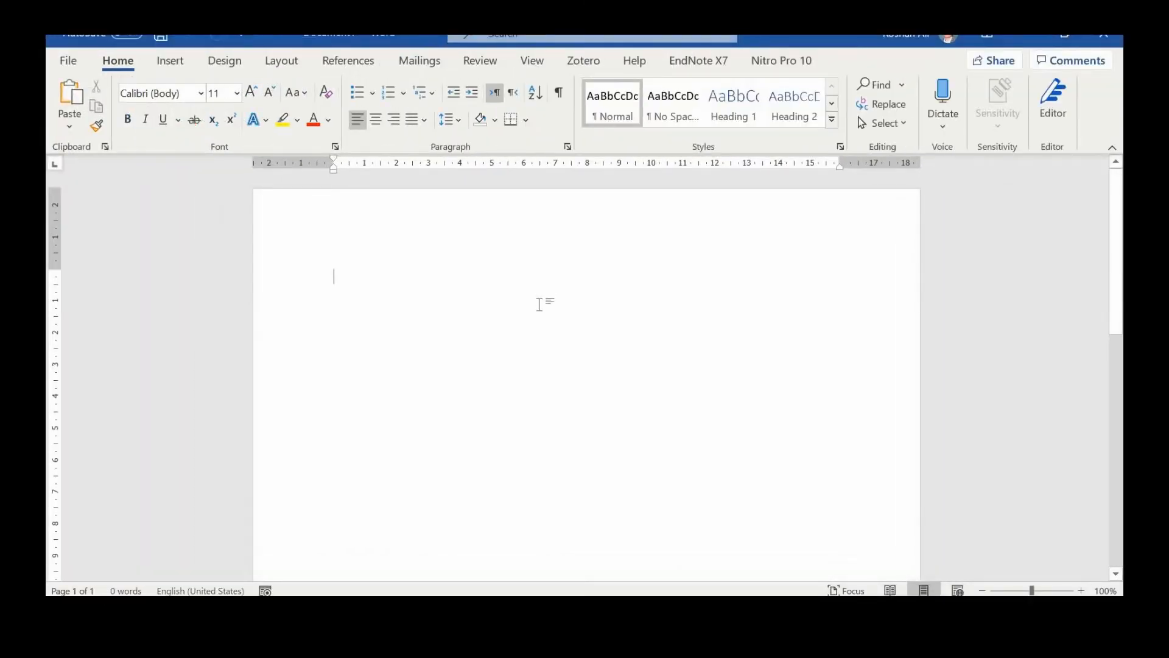
text(I a)
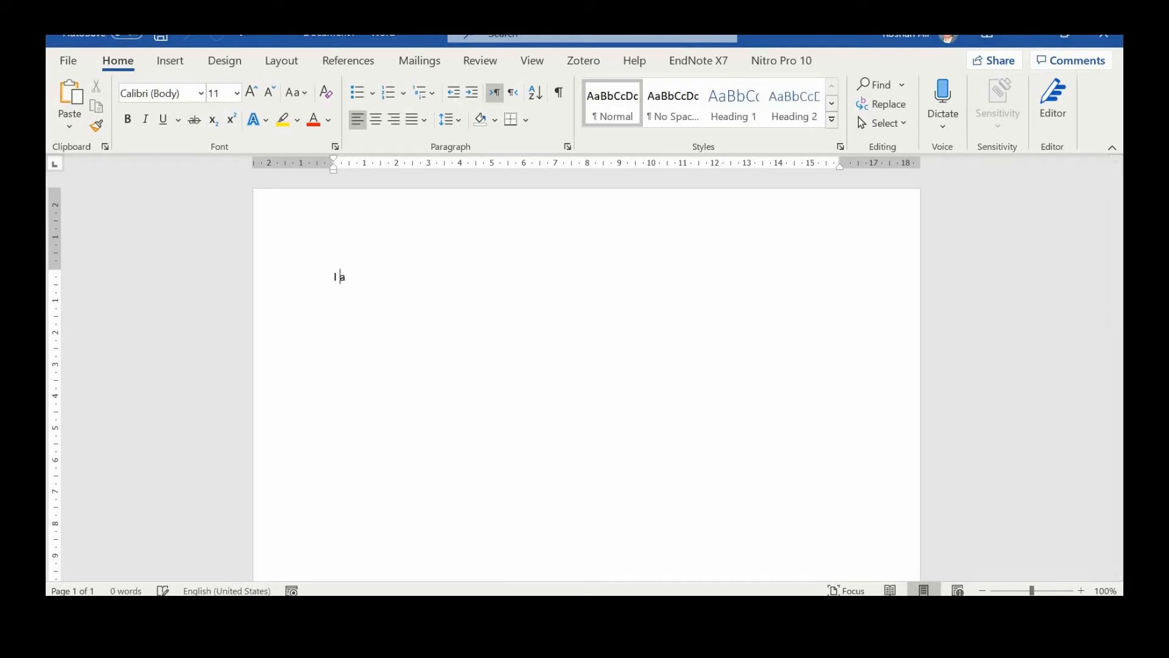
text(m roshan ali)
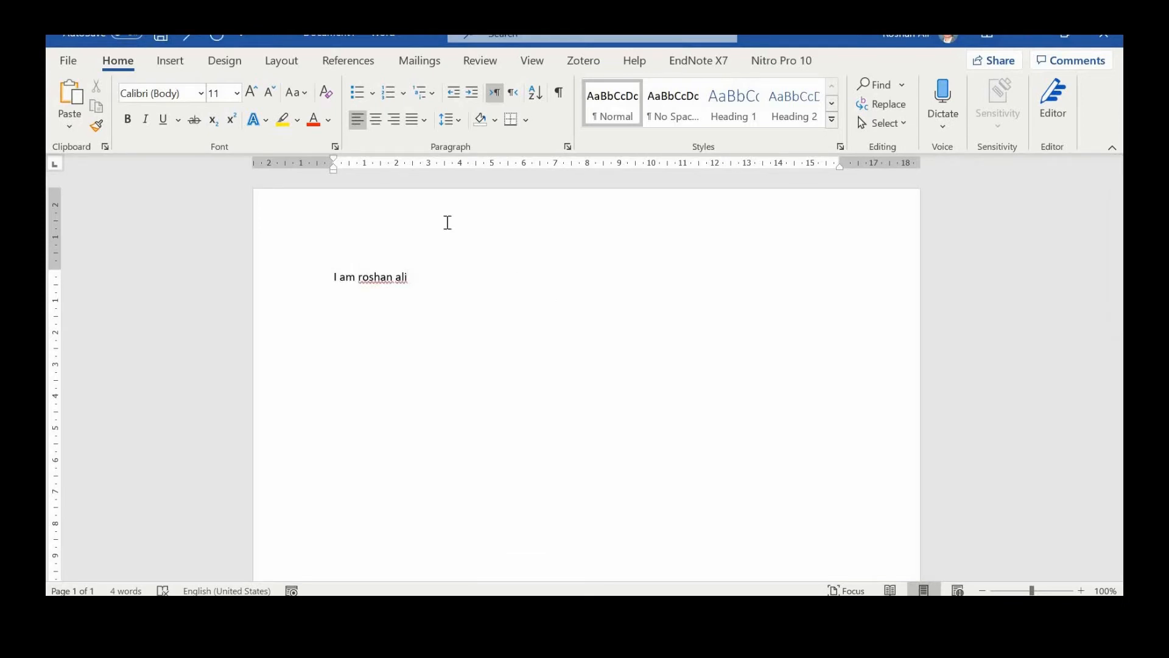
Step: Insert a Mendeley citation of "Green algae and the origin of land plants" after the name and end the sentence with a period
click(352, 61)
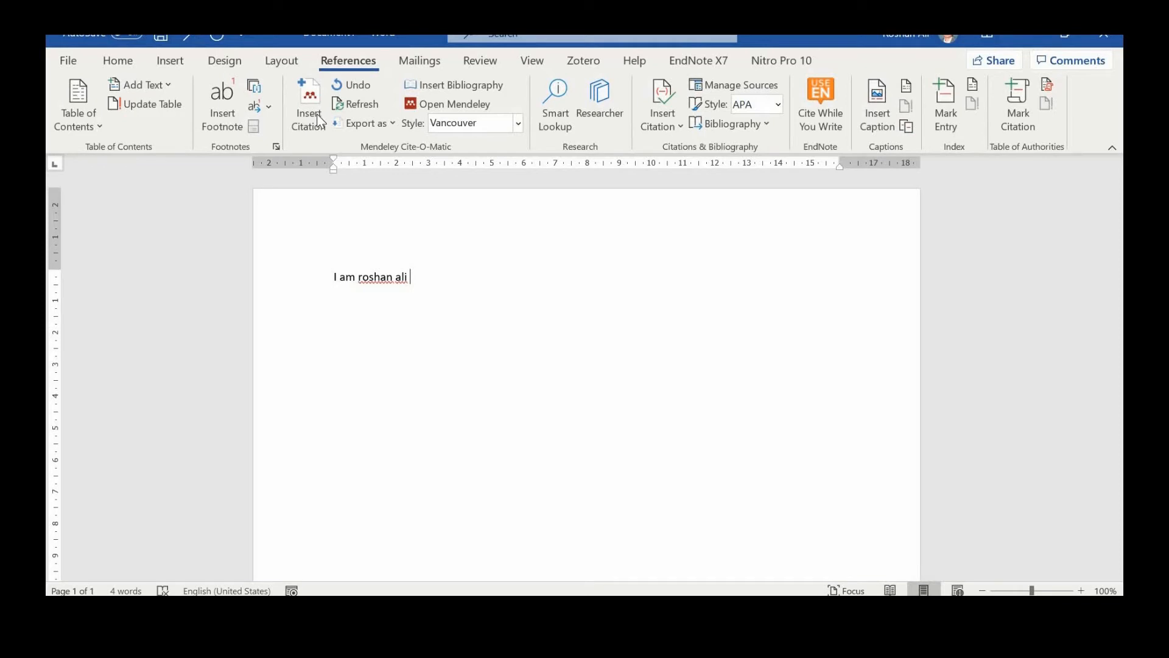
click(318, 120)
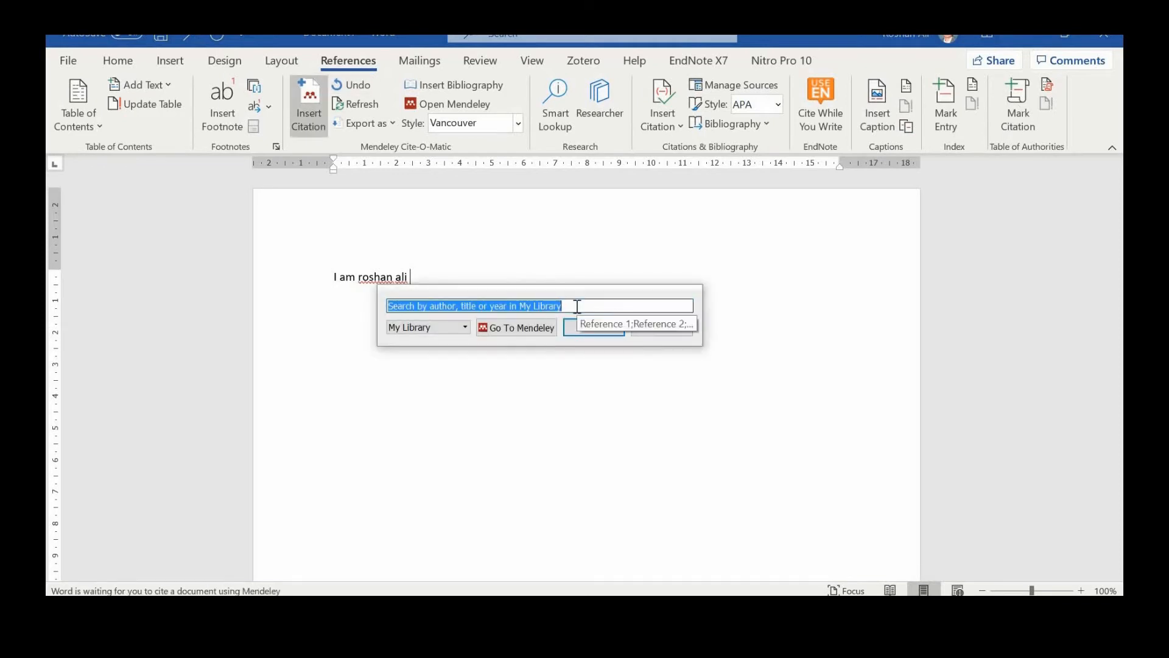
text(gre)
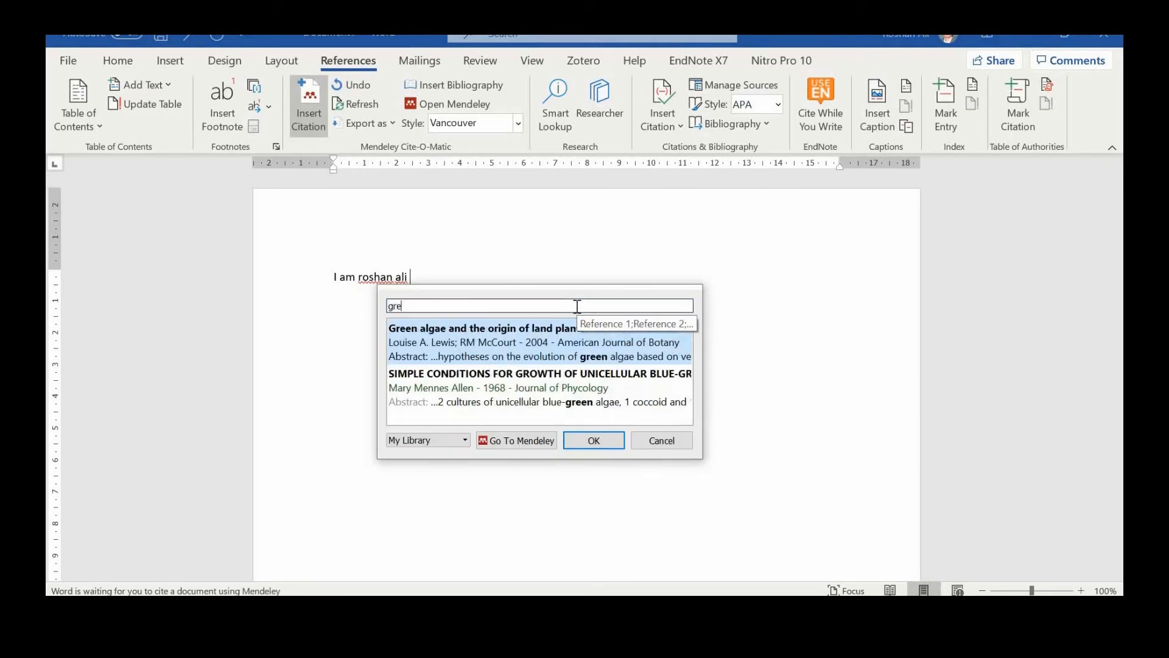
text(en)
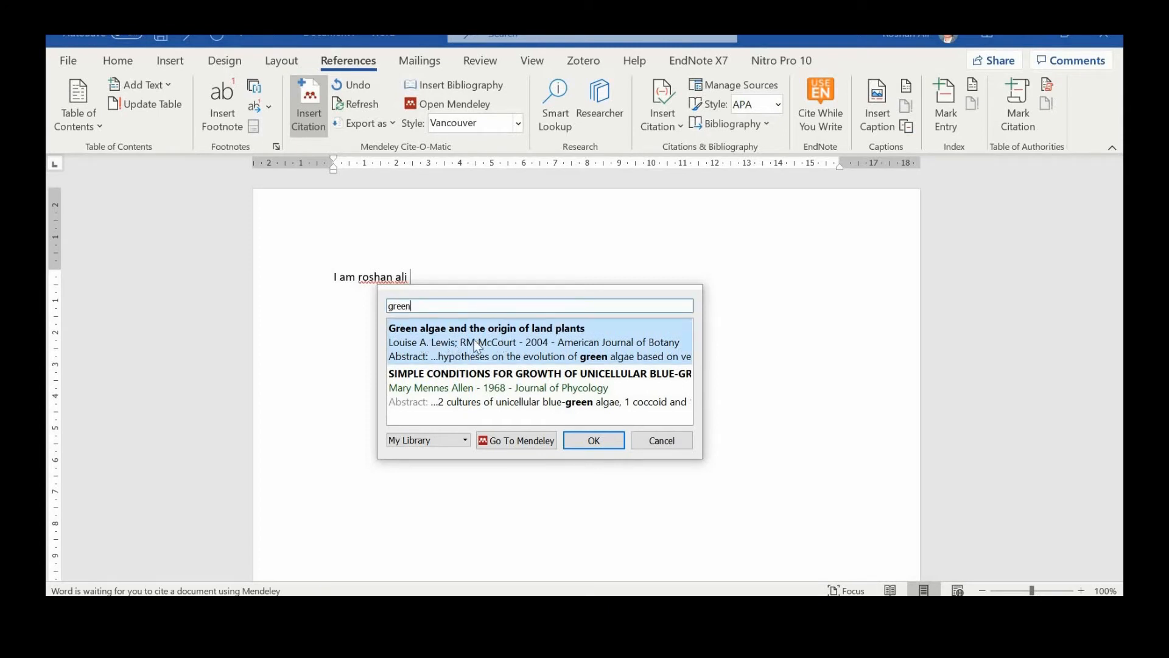
click(500, 338)
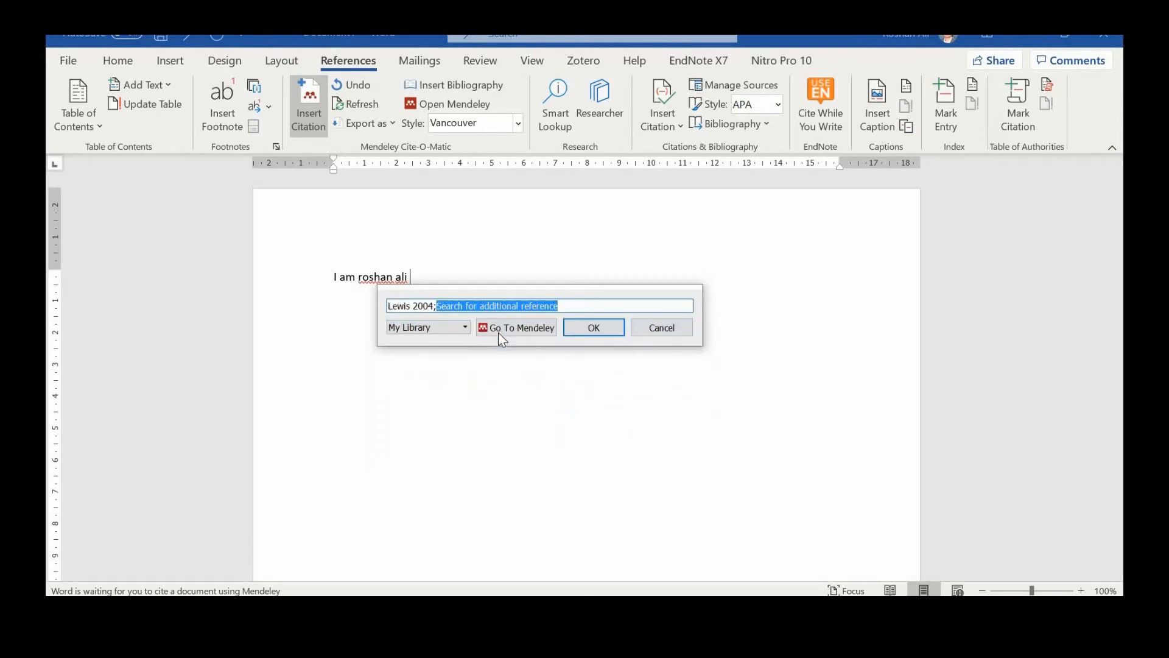
click(595, 328)
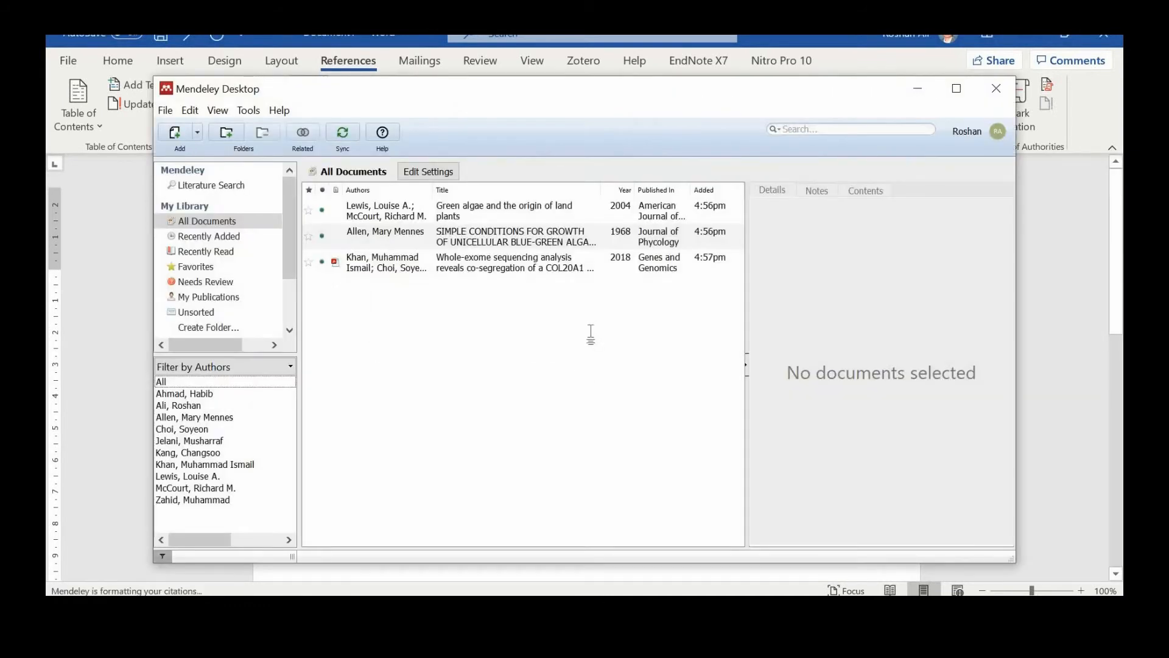
text(.)
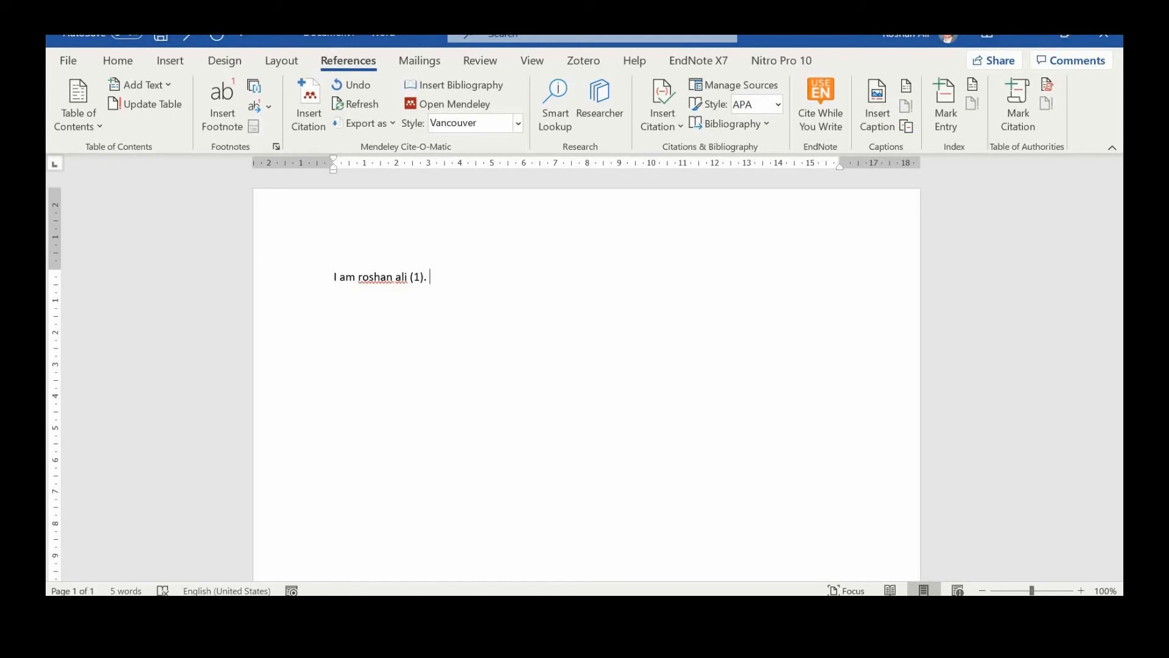
Step: Add the sentence "I am a teacher" with a Mendeley citation of the 2018 whole-exome sequencing article, ending with a period
text( I am a teacher)
click(312, 131)
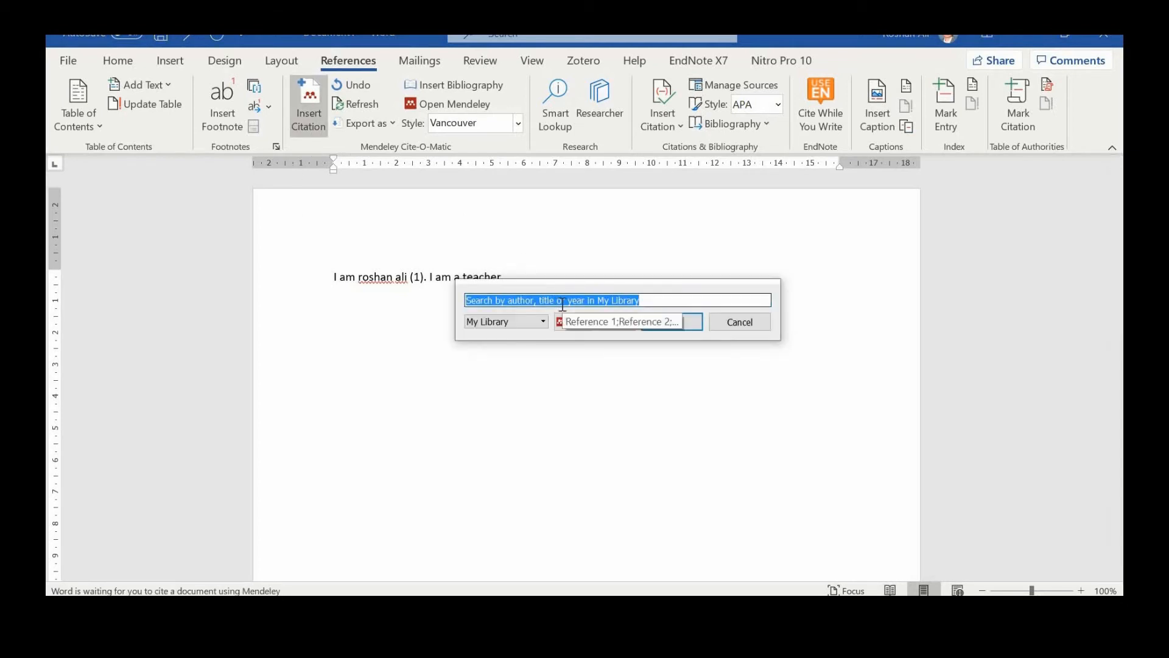
text(rosh)
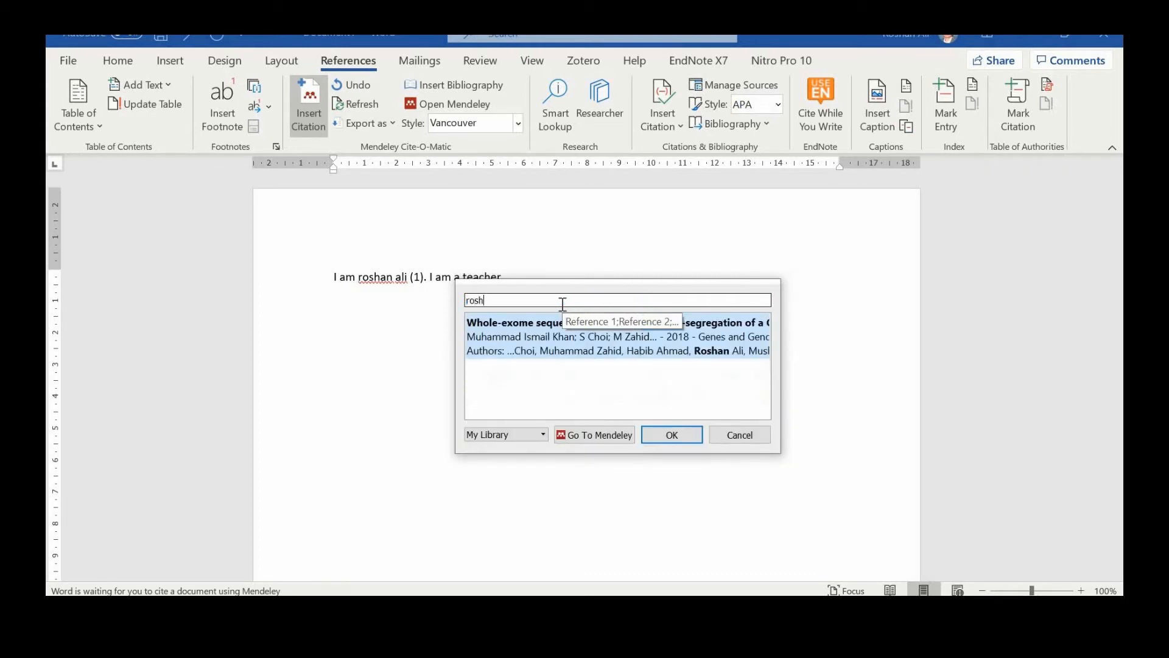
click(541, 338)
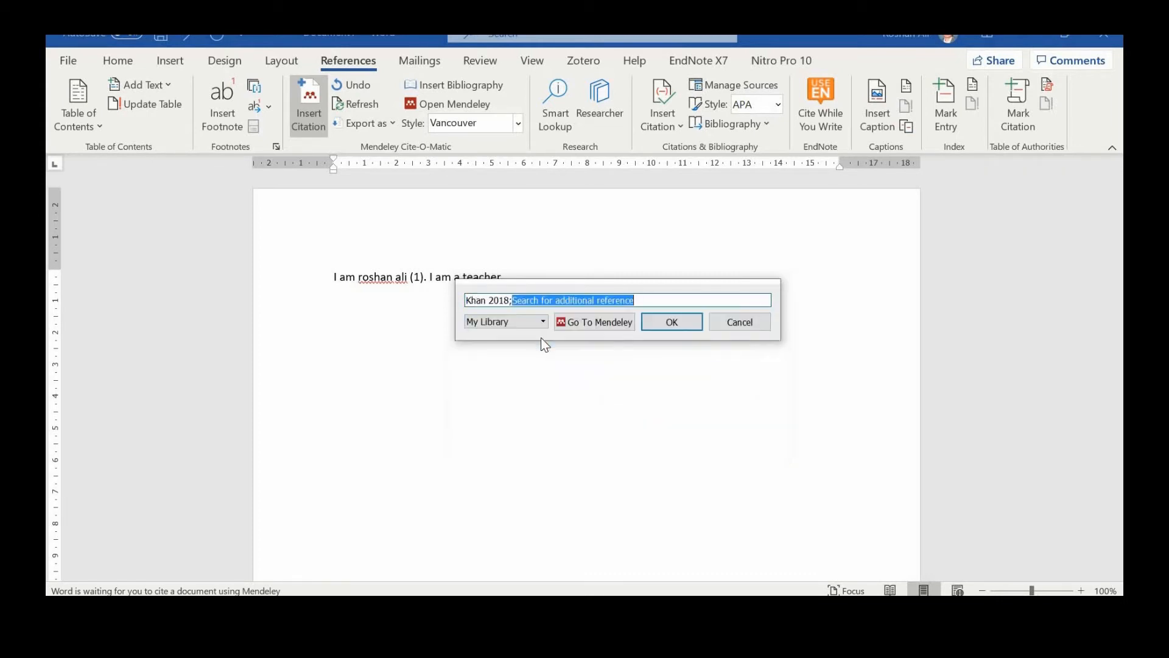
click(667, 329)
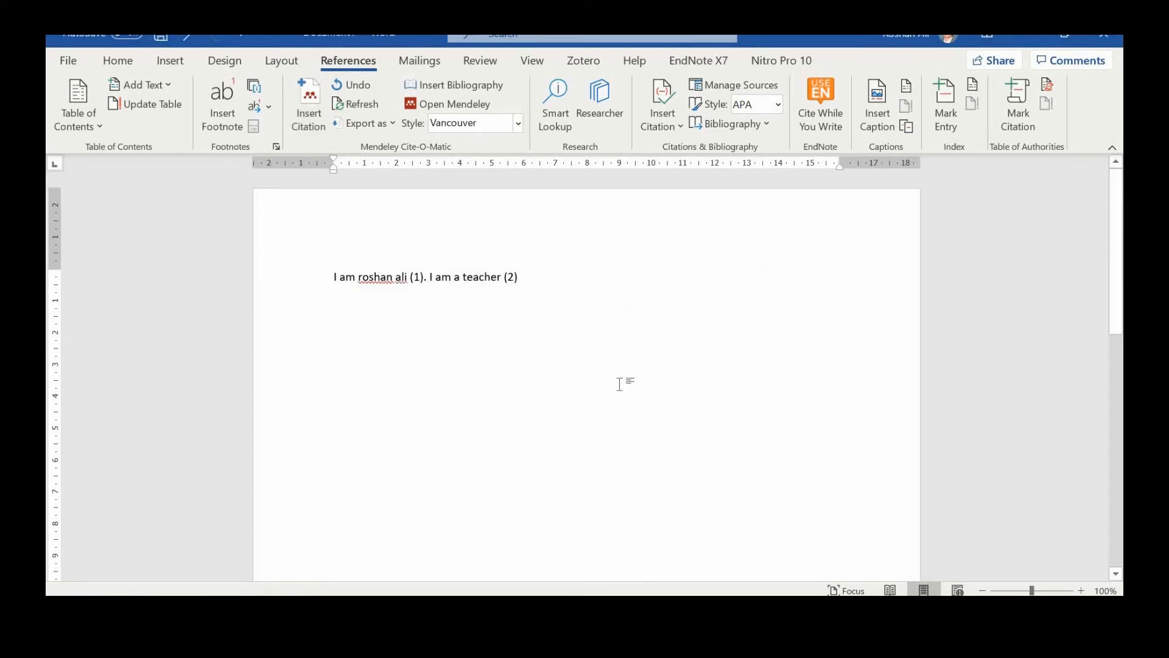
text(.)
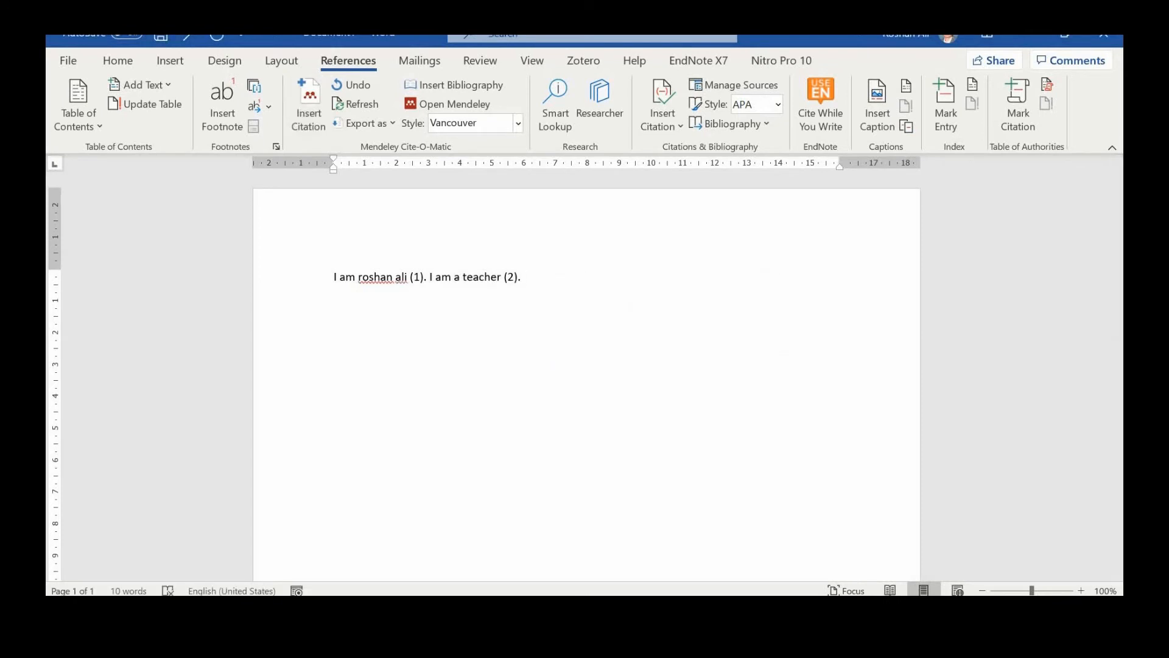
Step: Add the sentence "This is Mendeley" with one combined citation of the green algae and 2018 whole-exome sequencing articles, ending with a period
text( This is mendeley)
click(318, 123)
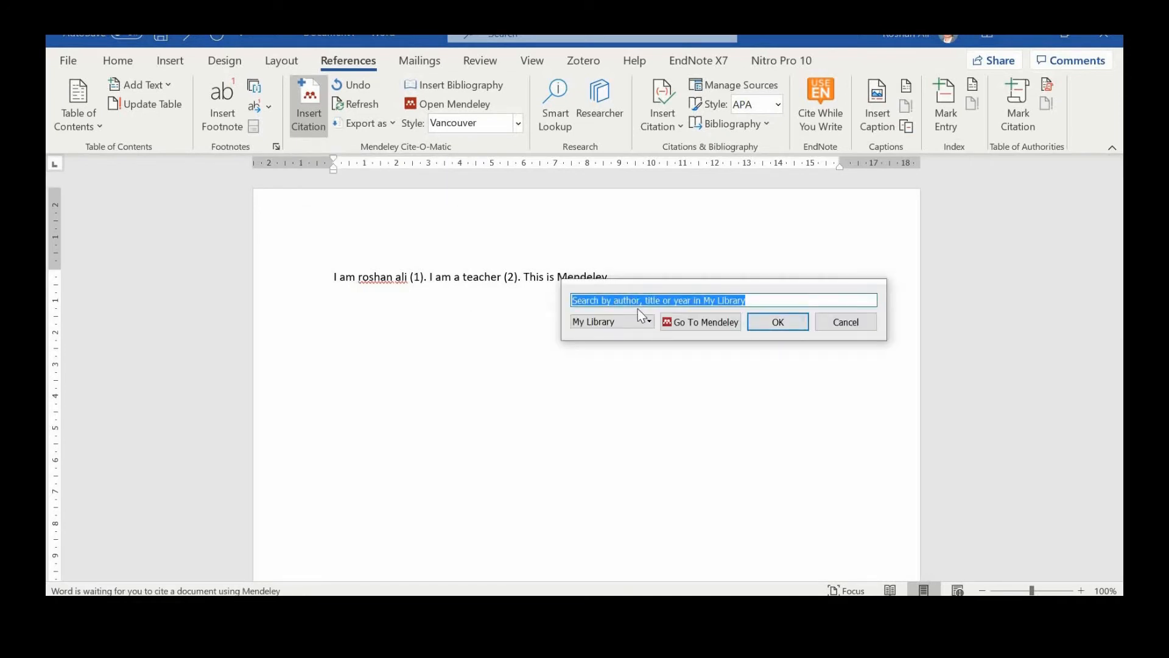
text(gree)
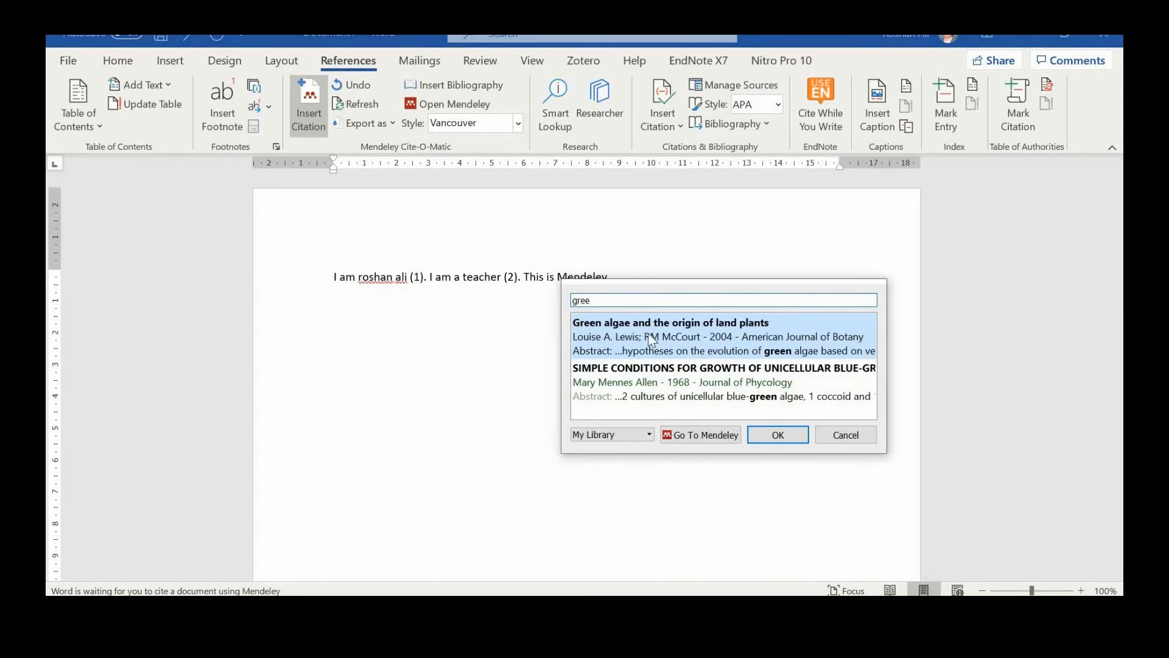
click(648, 333)
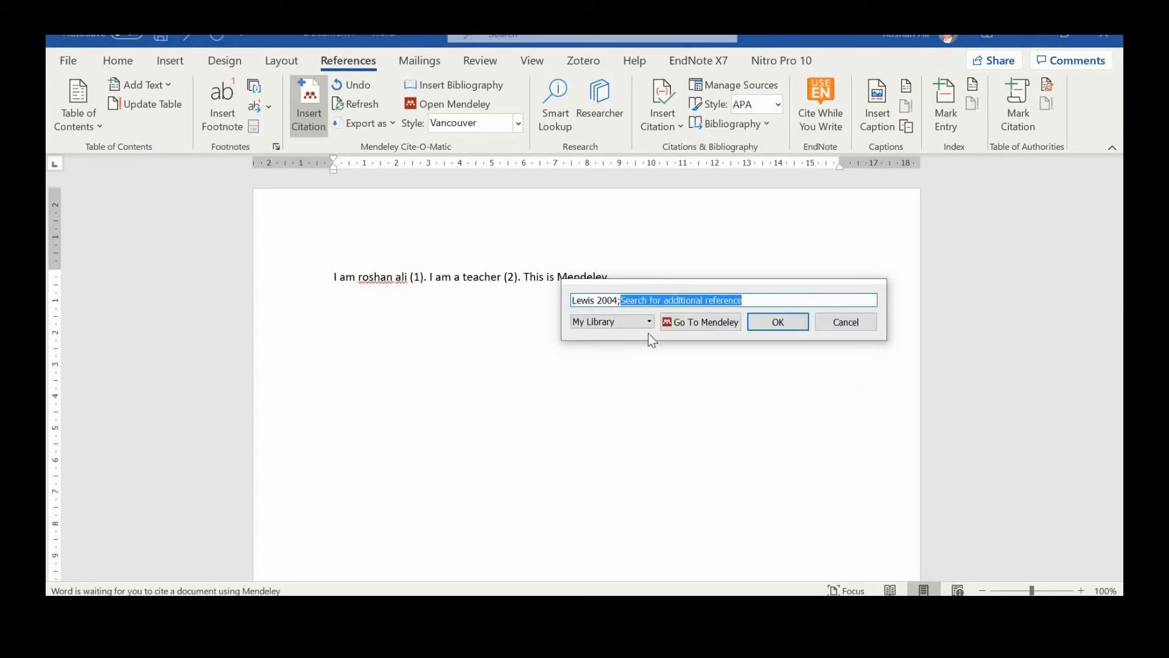
text(rosh)
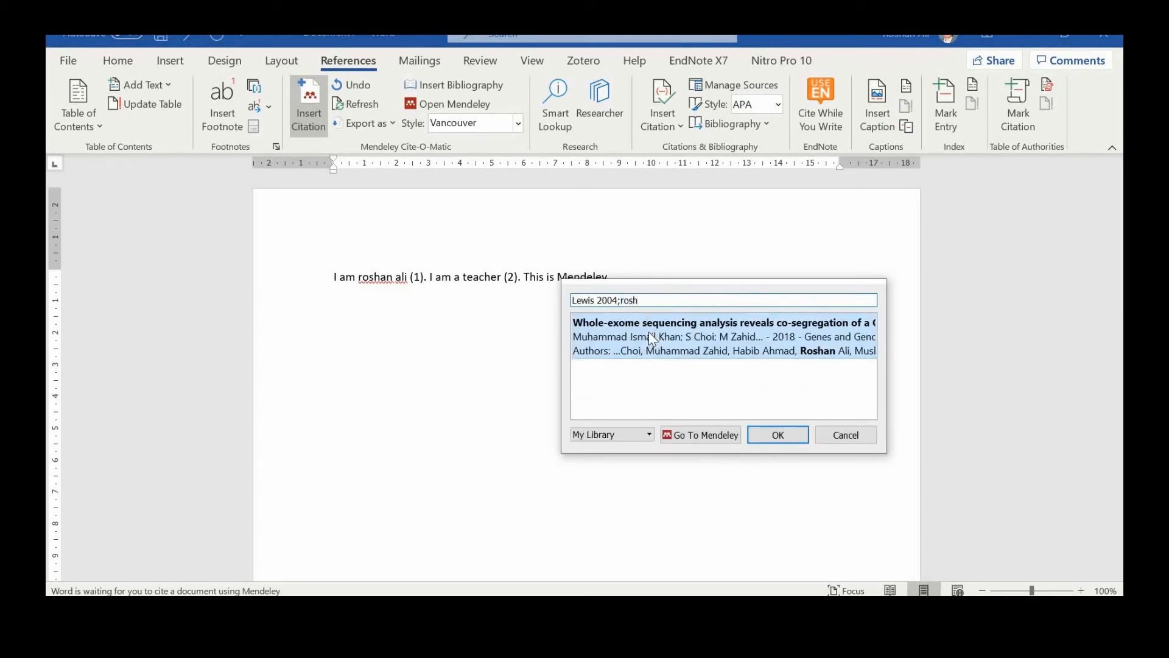
click(648, 331)
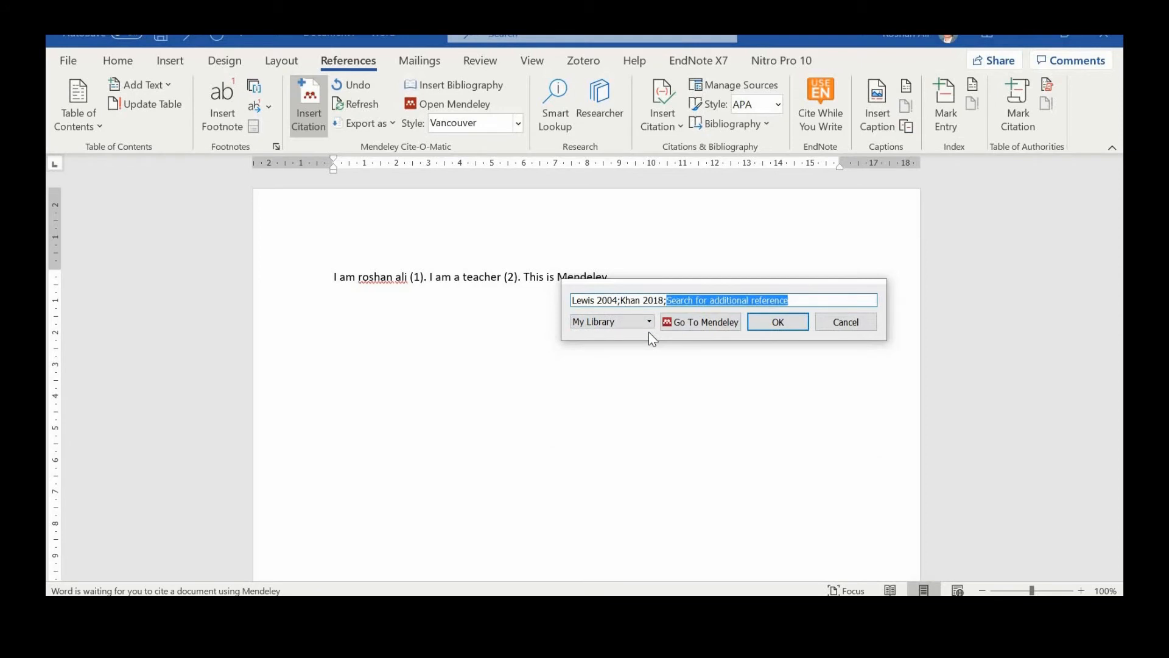
click(789, 323)
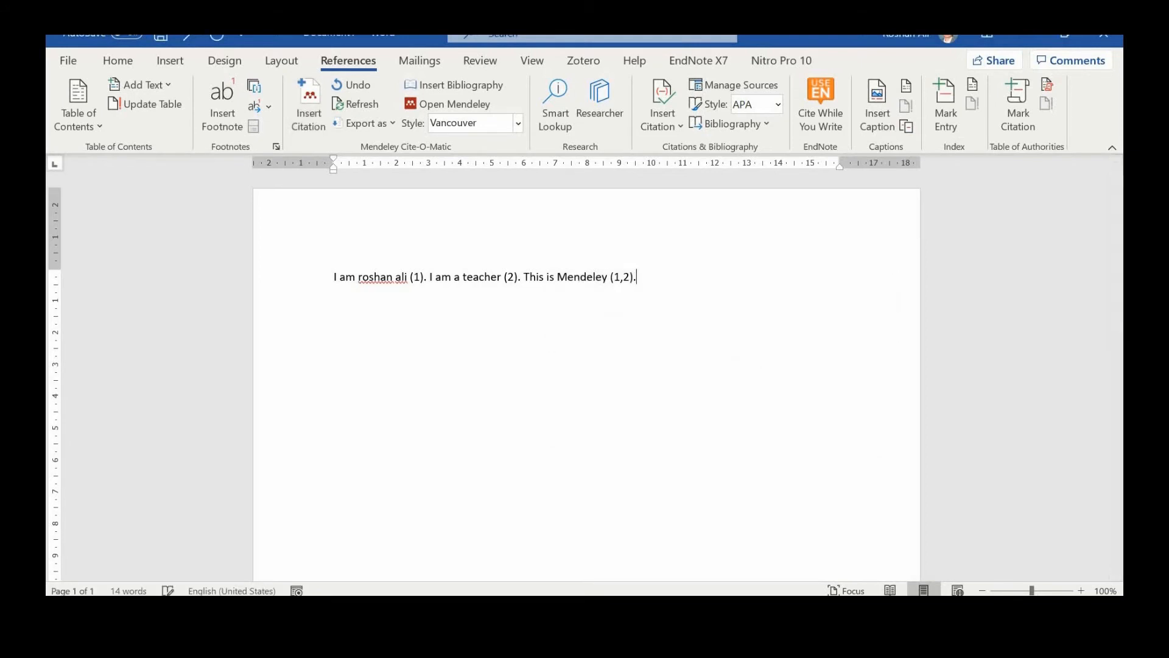
text(.)
Step: Continue the paragraph with the text "Mendeley is a very useful tool"
scroll(712, 329, up, 2)
scroll(713, 329, up, 5)
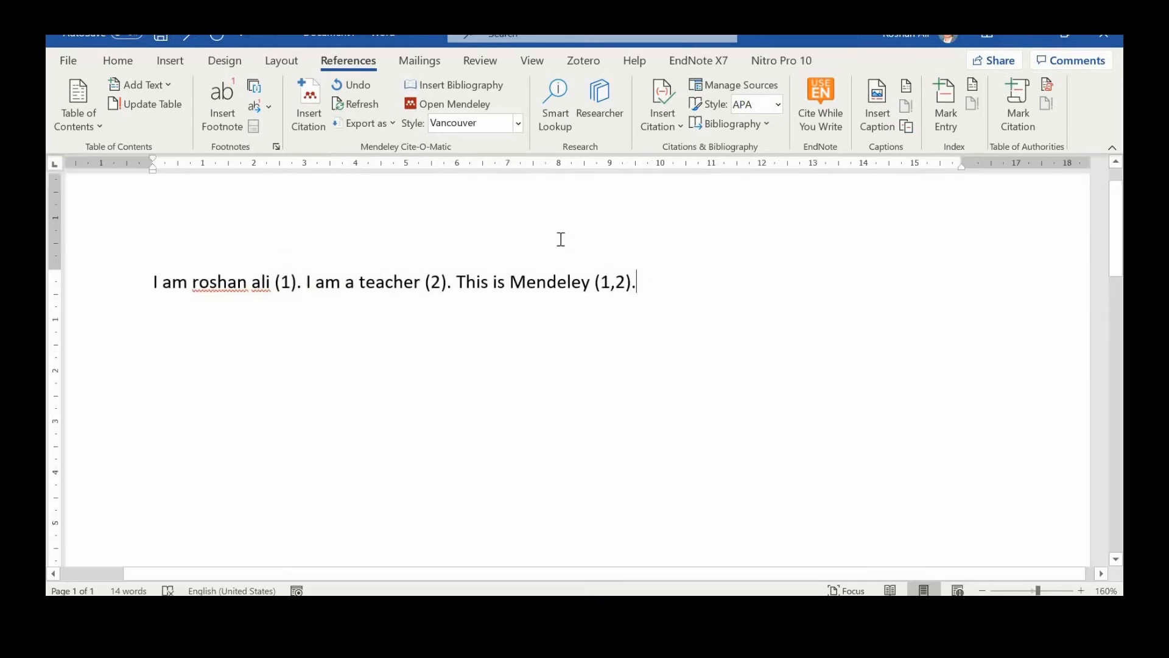
text(Mendeley is a very useful tool)
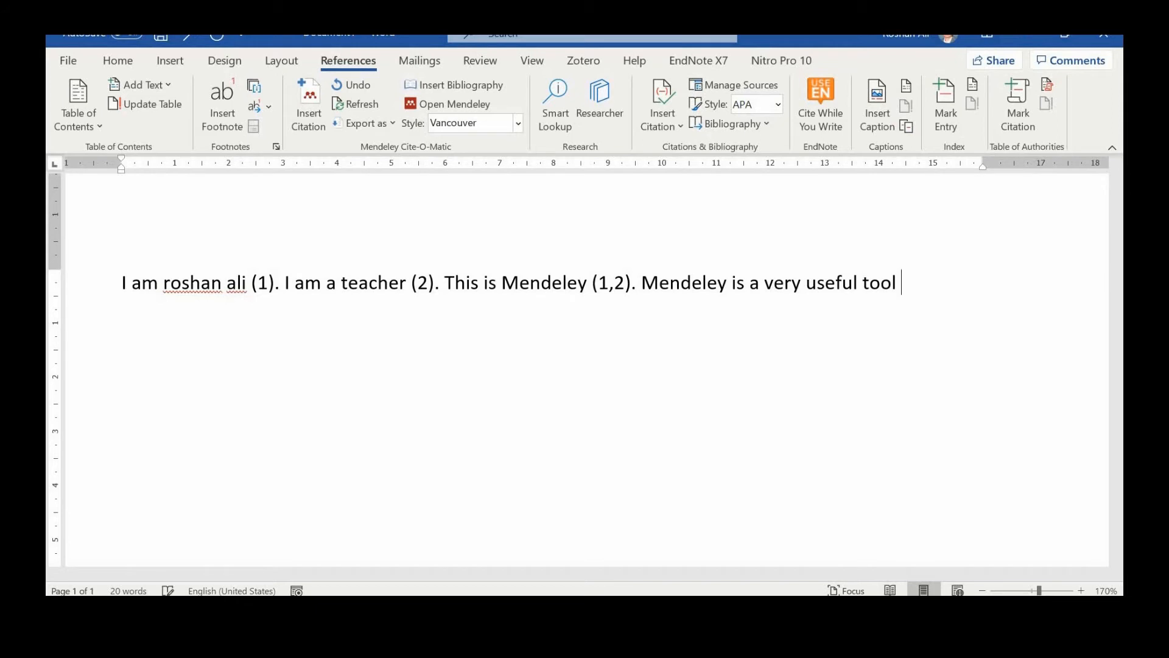
Step: Insert one combined citation of the 2004 green algae, 2018 whole-exome sequencing and 1968 blue-green algae articles, and end the sentence with a period
click(309, 118)
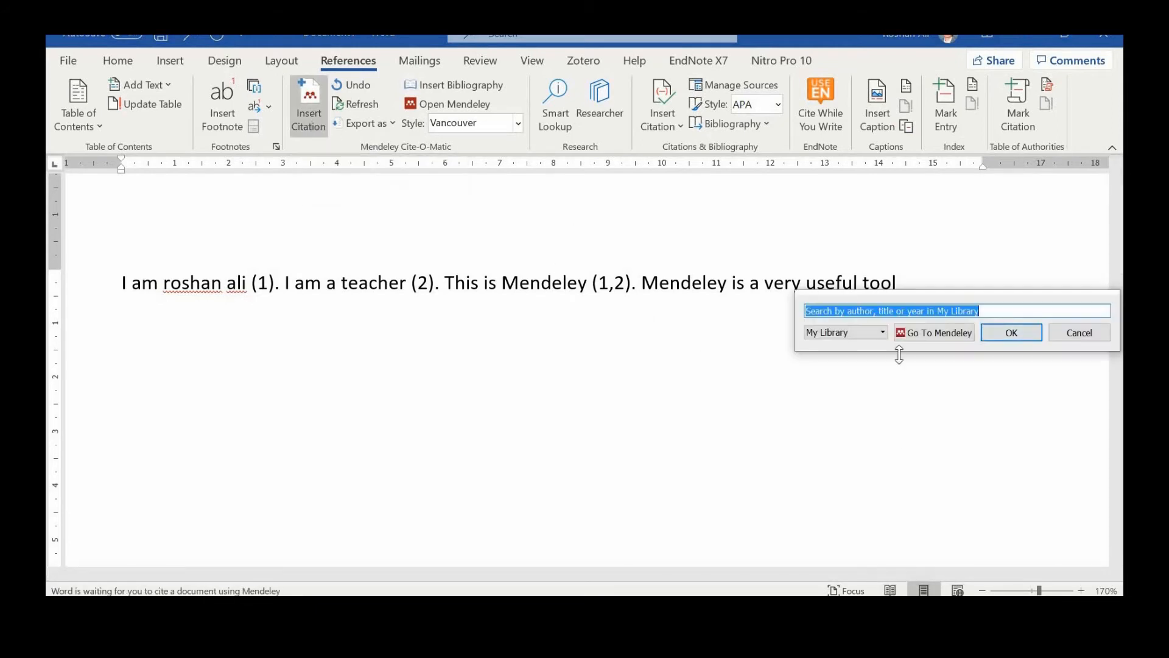
text(gree)
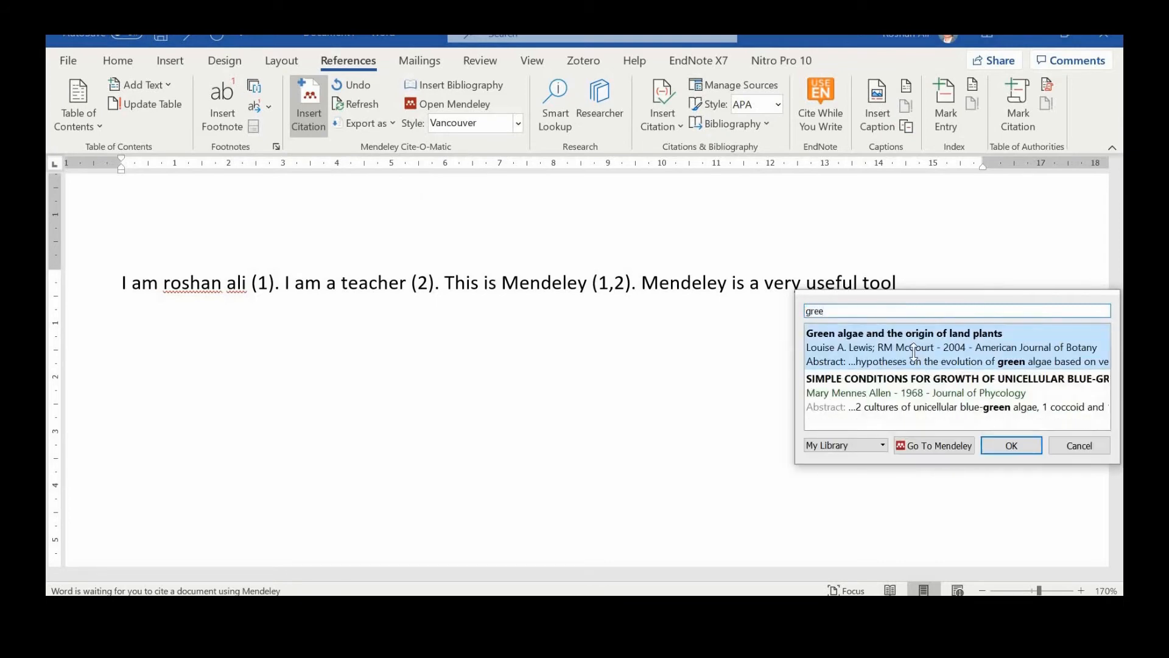
click(914, 351)
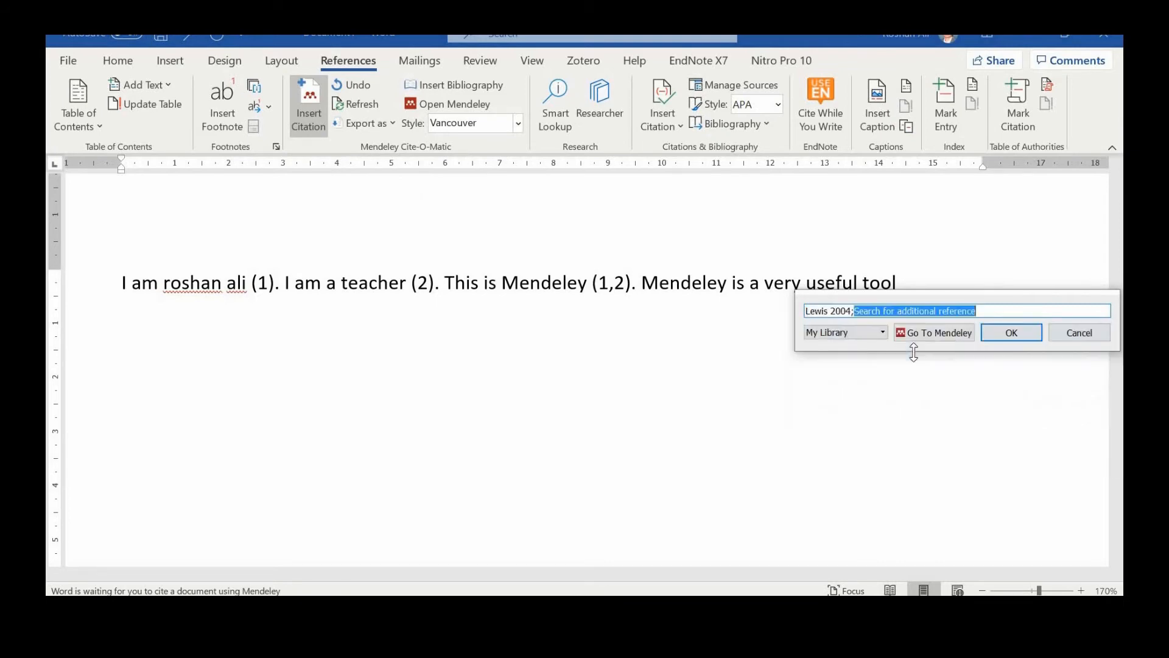
text(r)
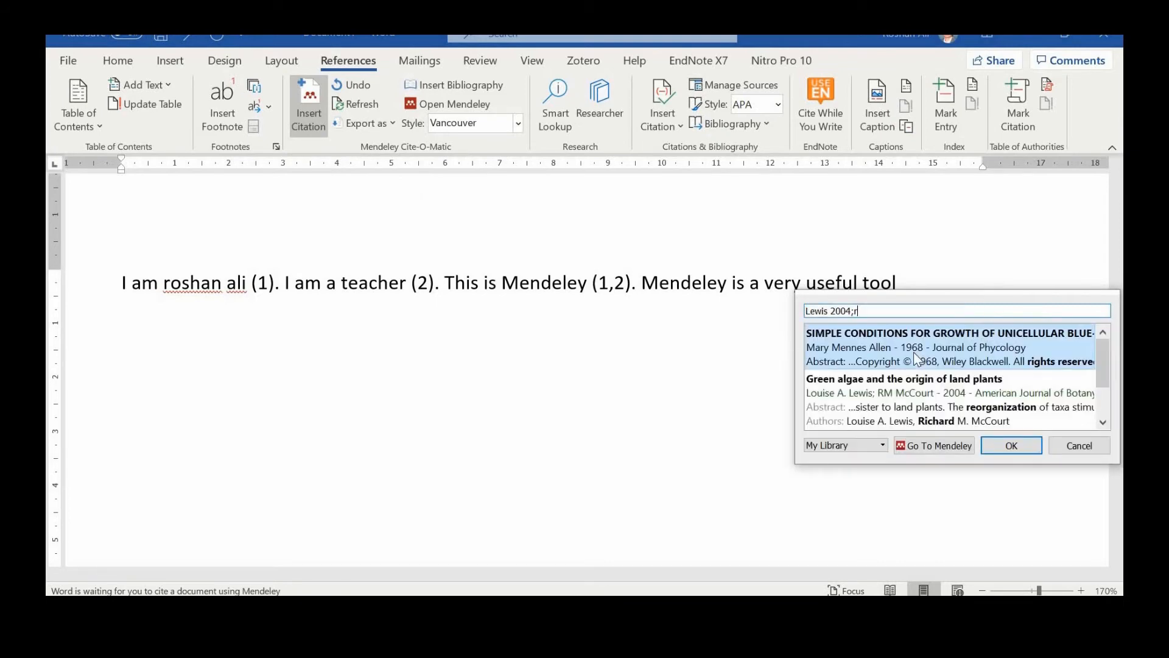
text(o)
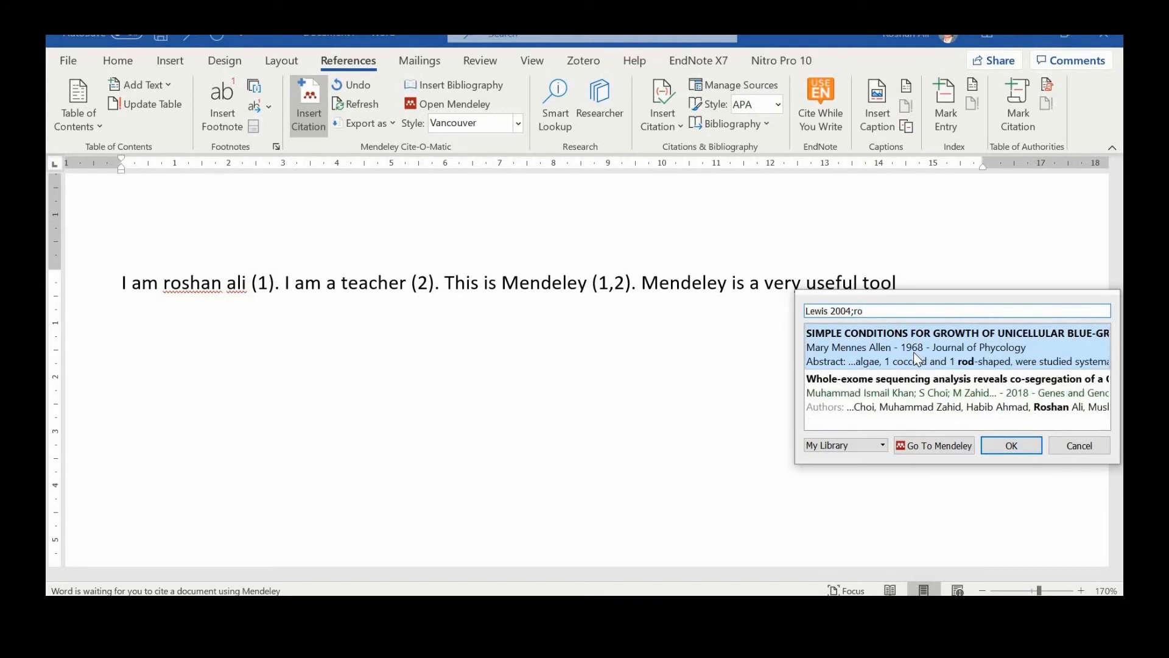
text(s)
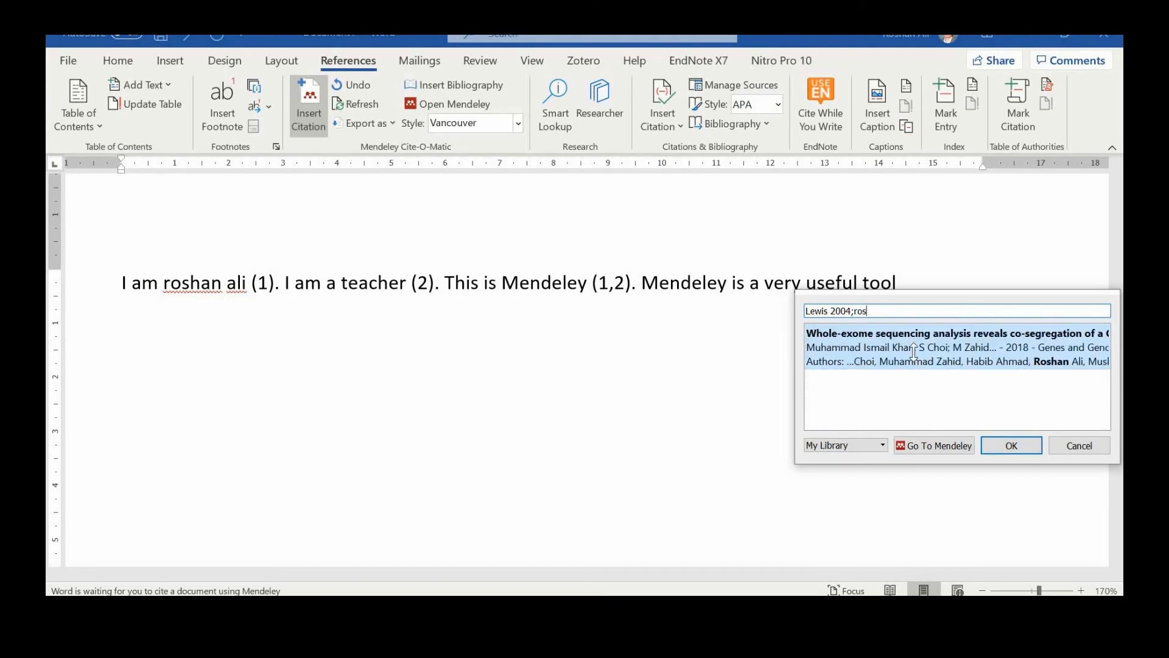
click(913, 352)
text(r)
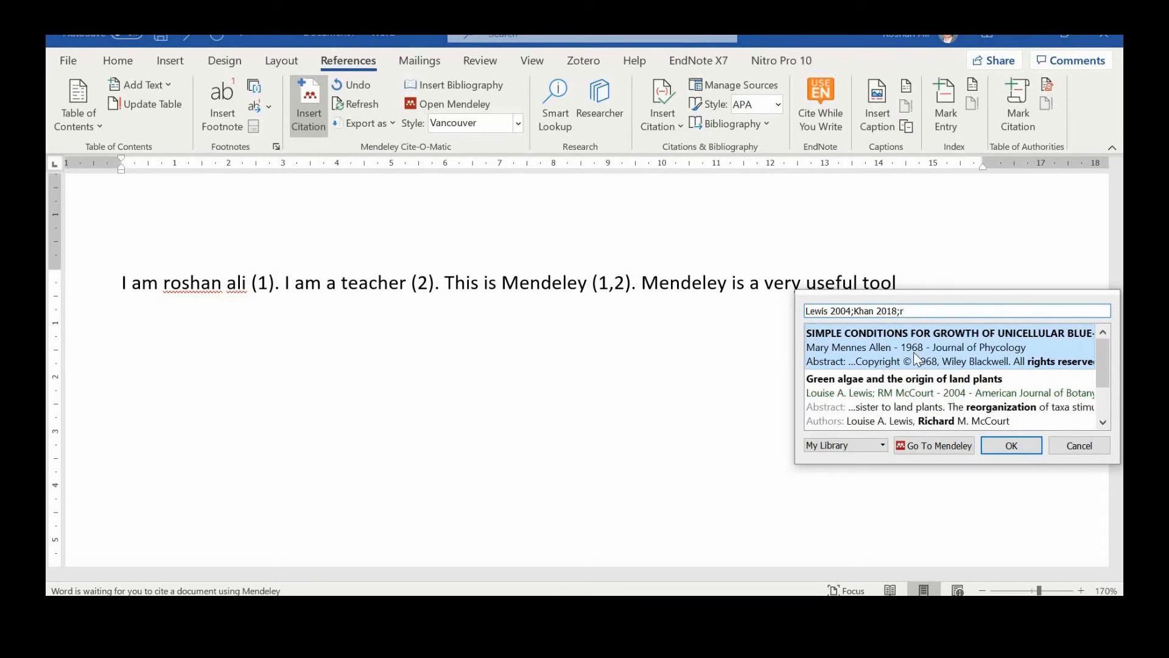
click(918, 346)
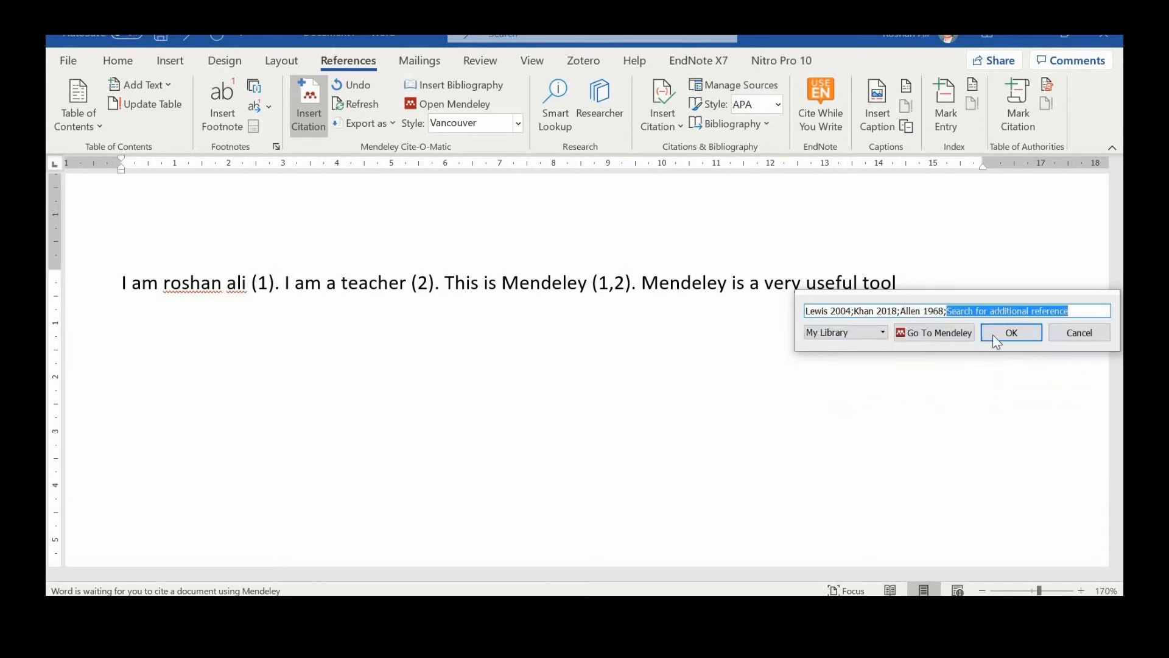
click(991, 337)
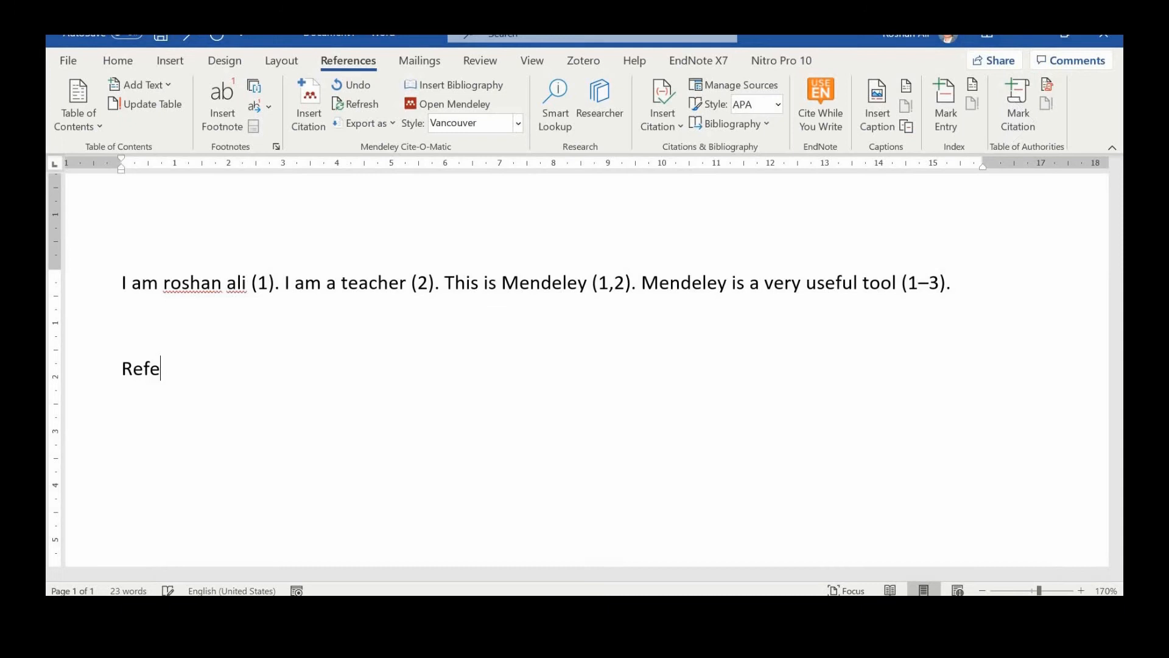
Step: Add a "References" heading below the paragraph and insert the Mendeley bibliography under it
text(rences)
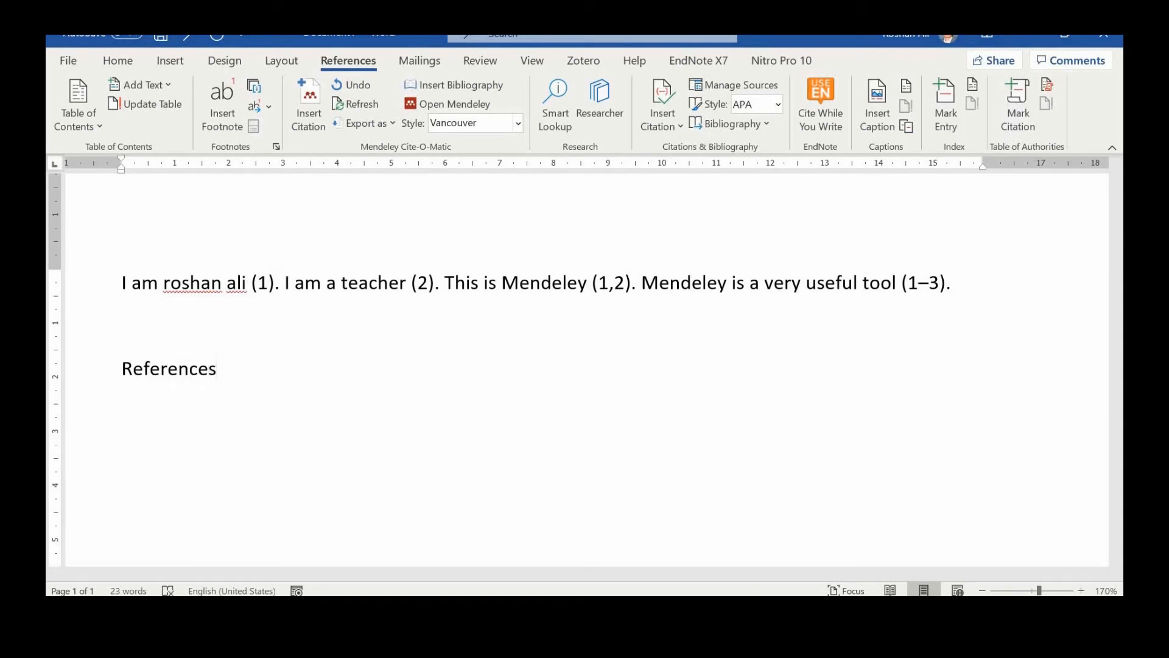
key(Return)
click(460, 85)
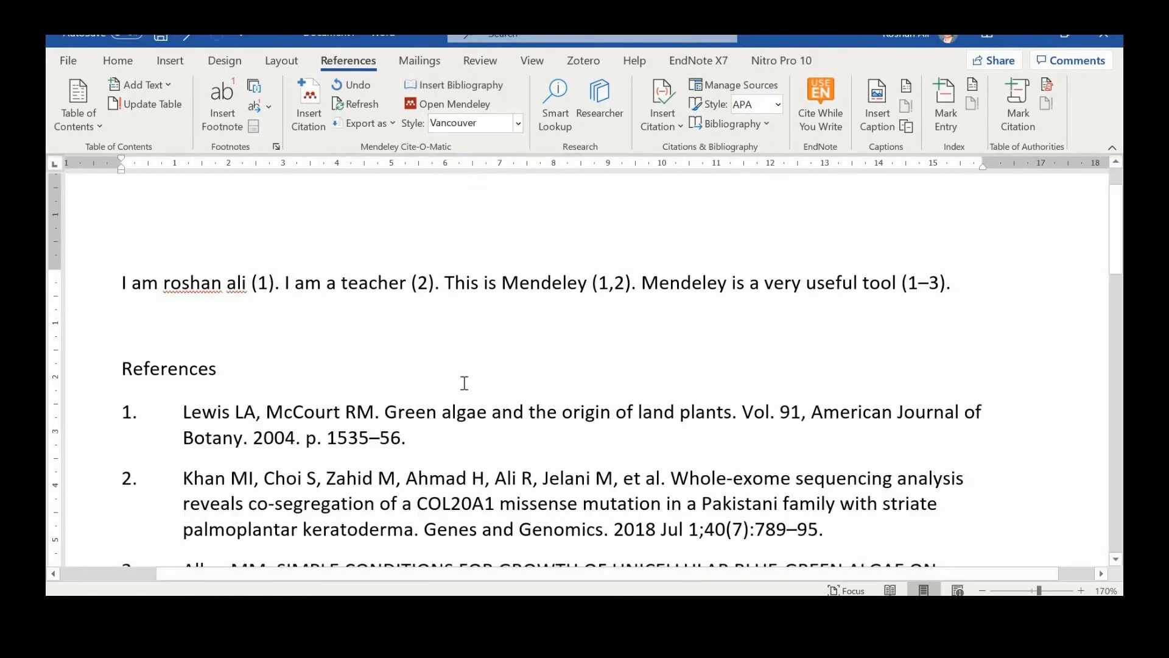
scroll(464, 383, down, 3)
scroll(234, 391, up, 2)
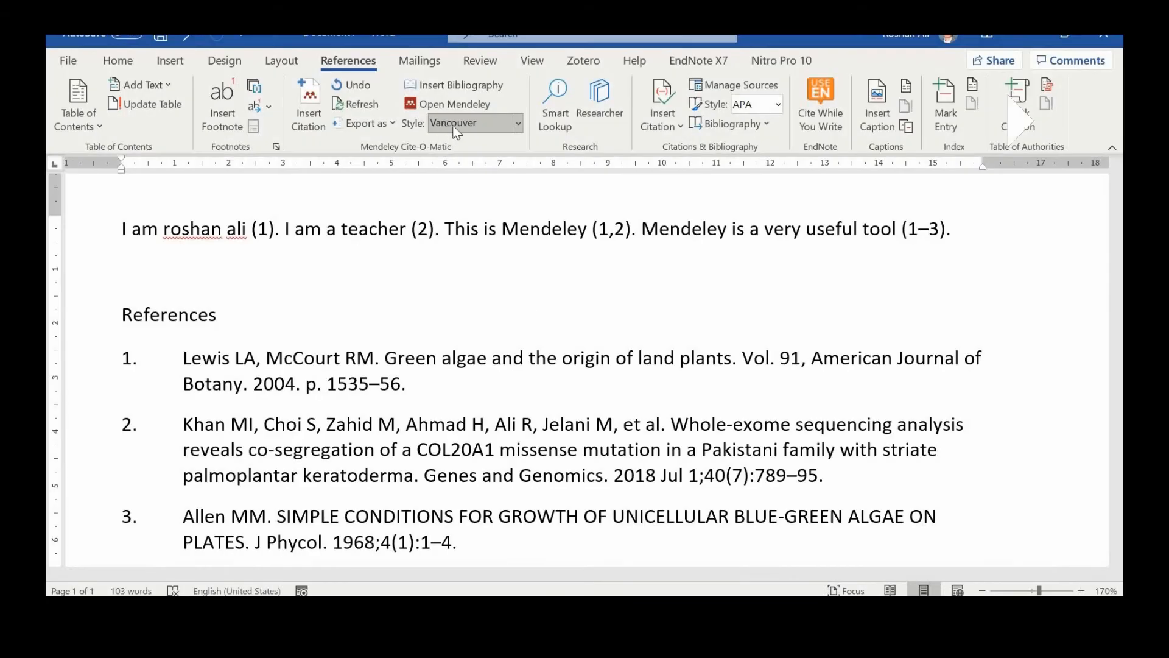
Step: Try the Nature and American Political Science Association citation styles on the citations and bibliography
click(519, 125)
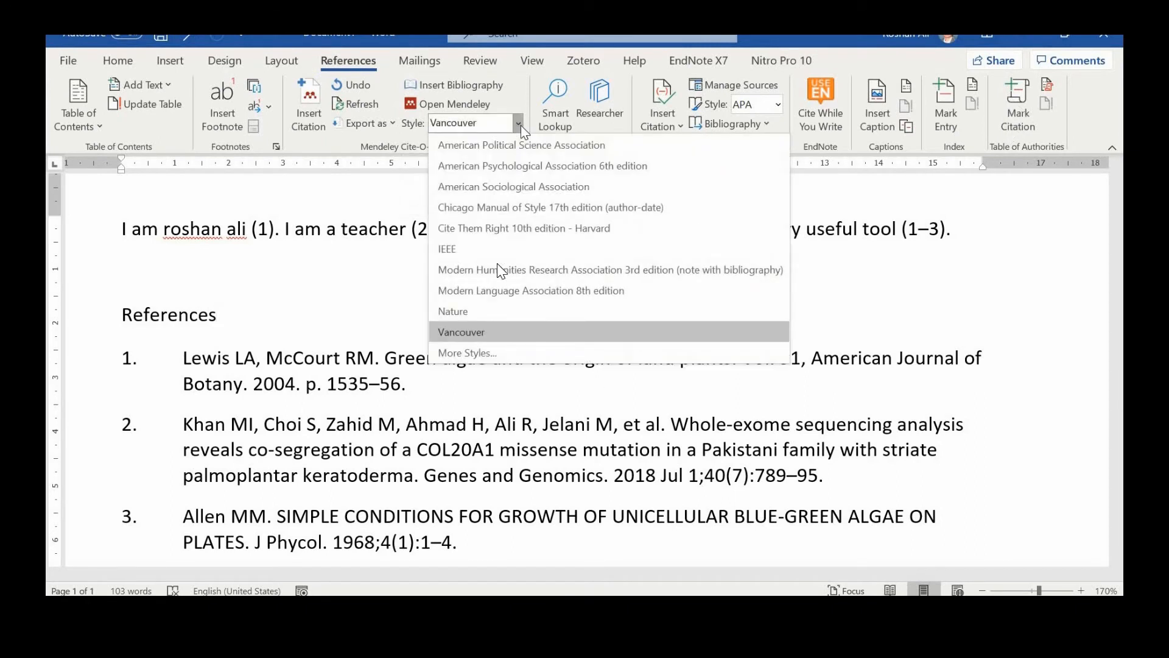
click(481, 313)
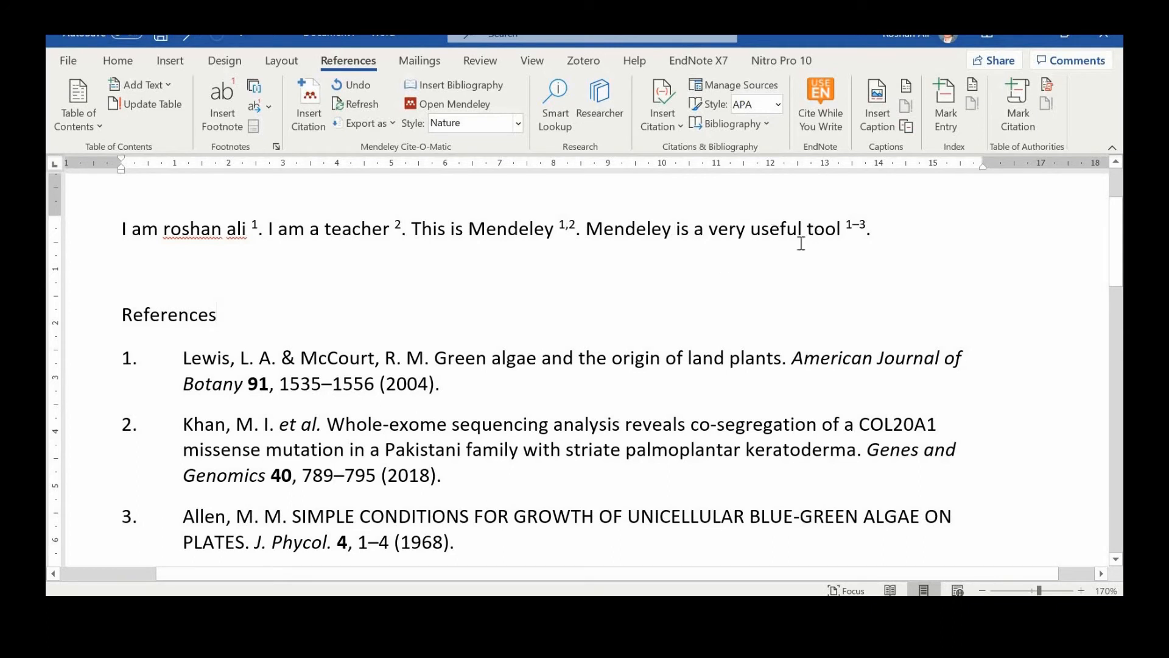
click(518, 123)
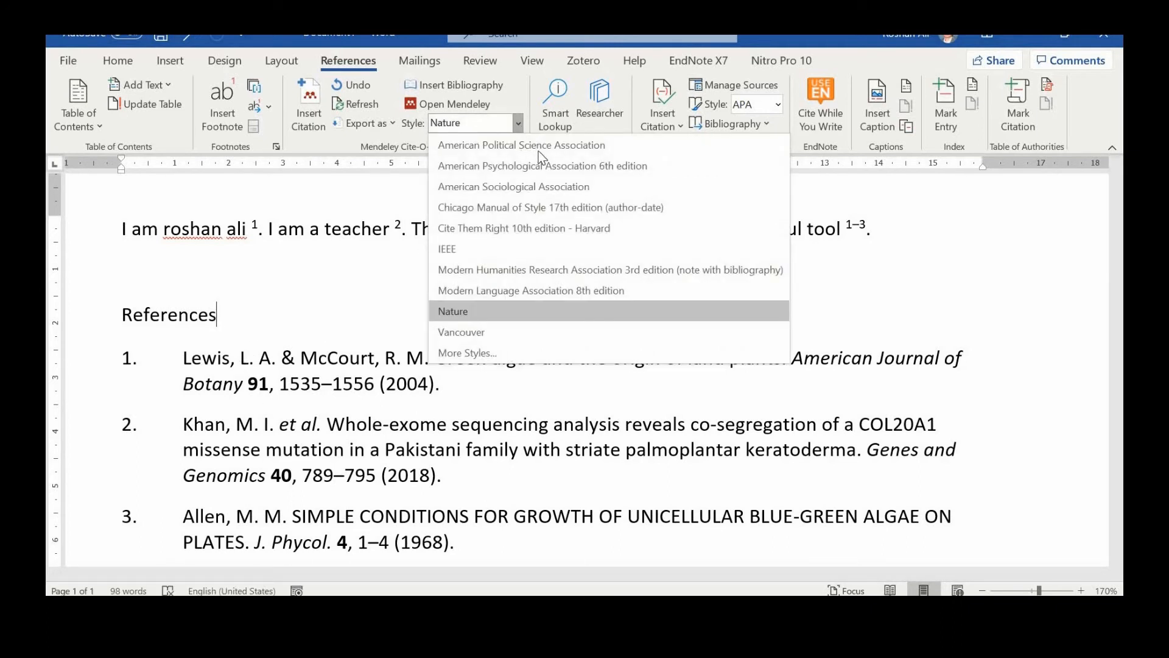
click(538, 149)
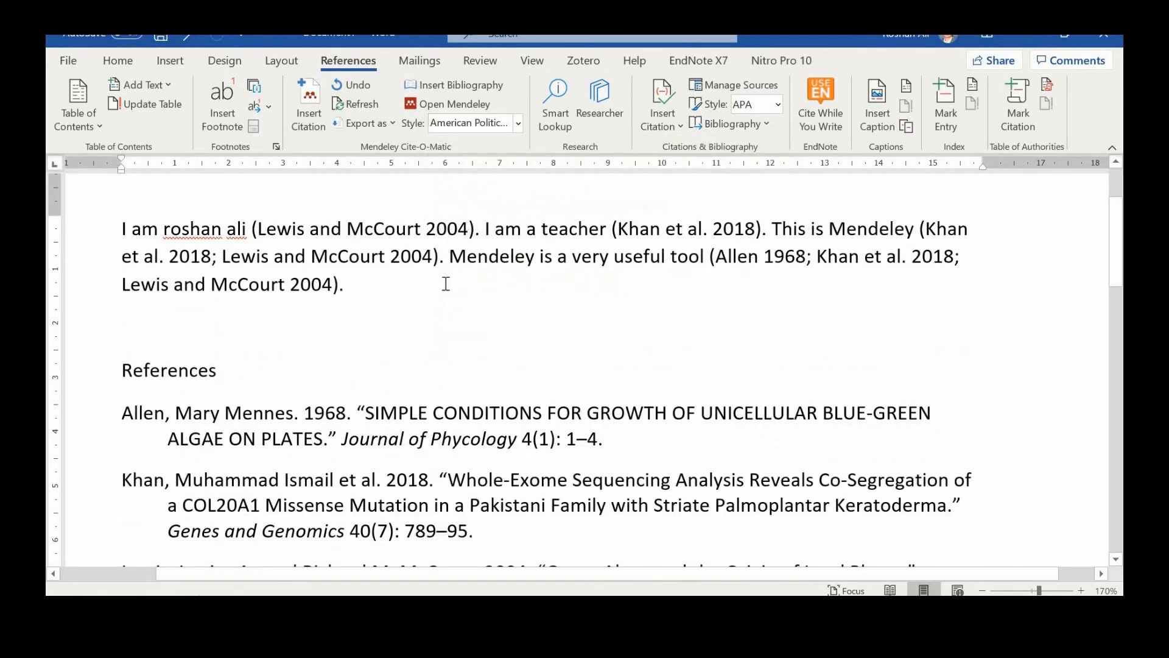
scroll(441, 286, down, 3)
scroll(463, 231, up, 2)
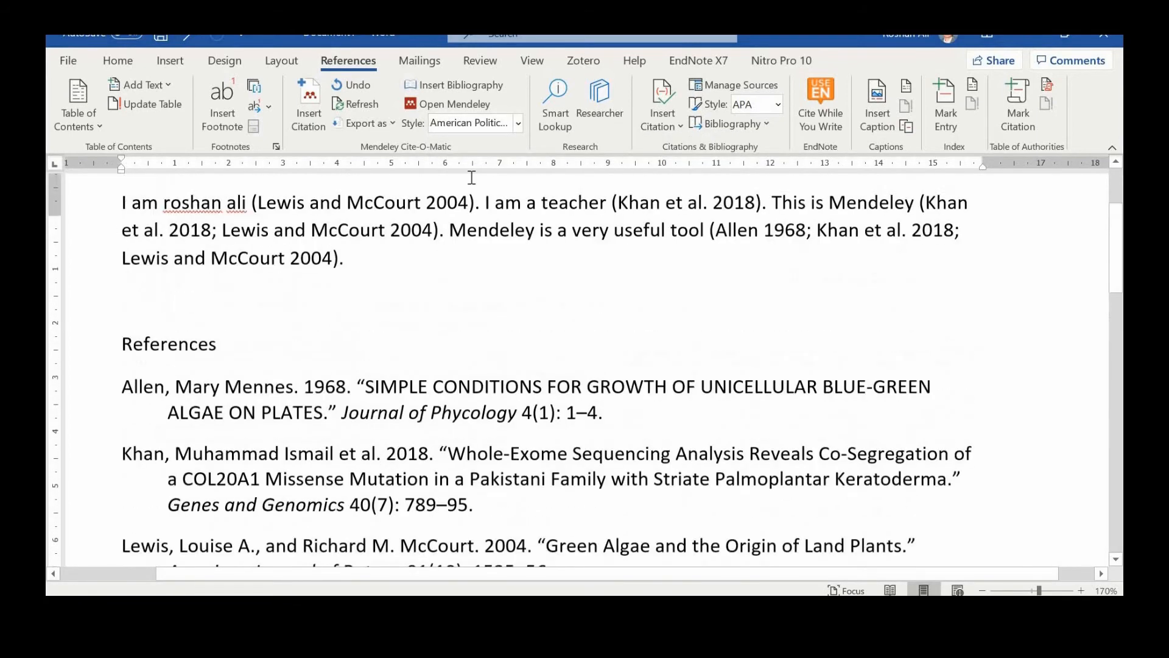
scroll(471, 177, up, 1)
Step: Try the IEEE citation style and return the document to the Vancouver style
click(518, 124)
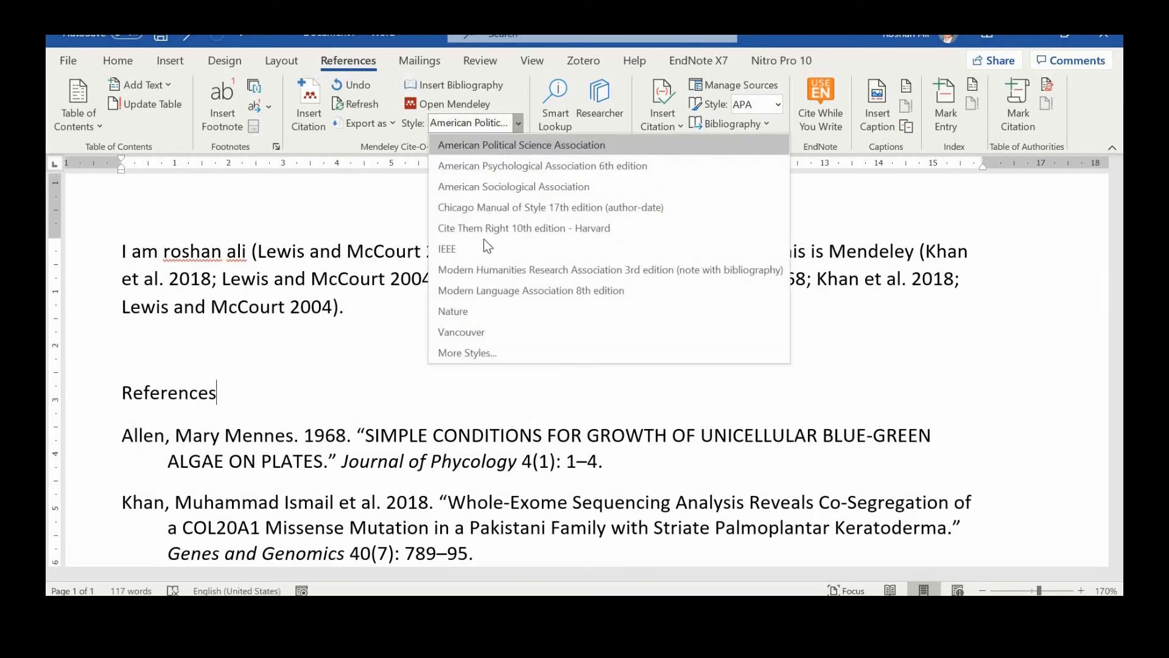
click(474, 248)
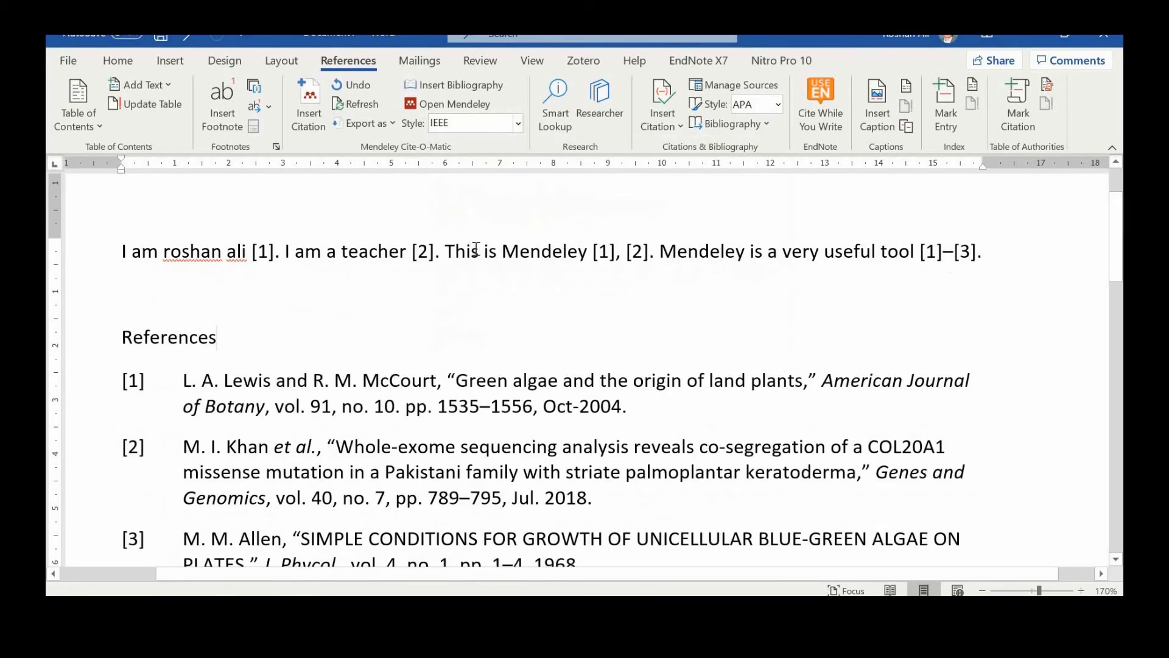
click(518, 125)
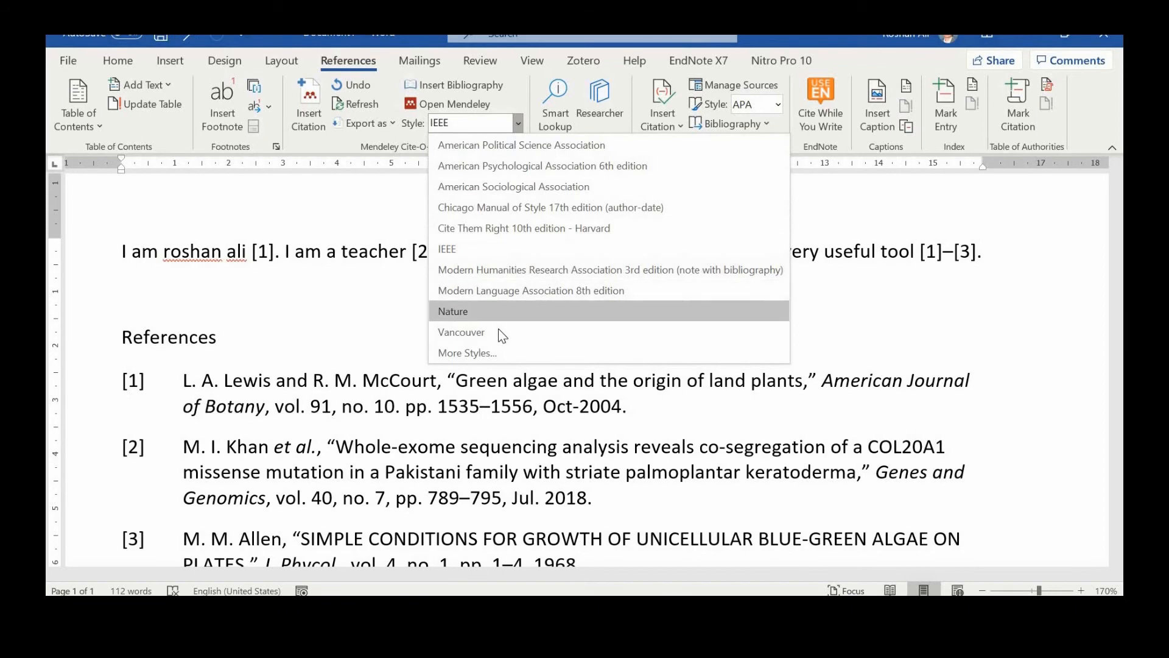
click(499, 331)
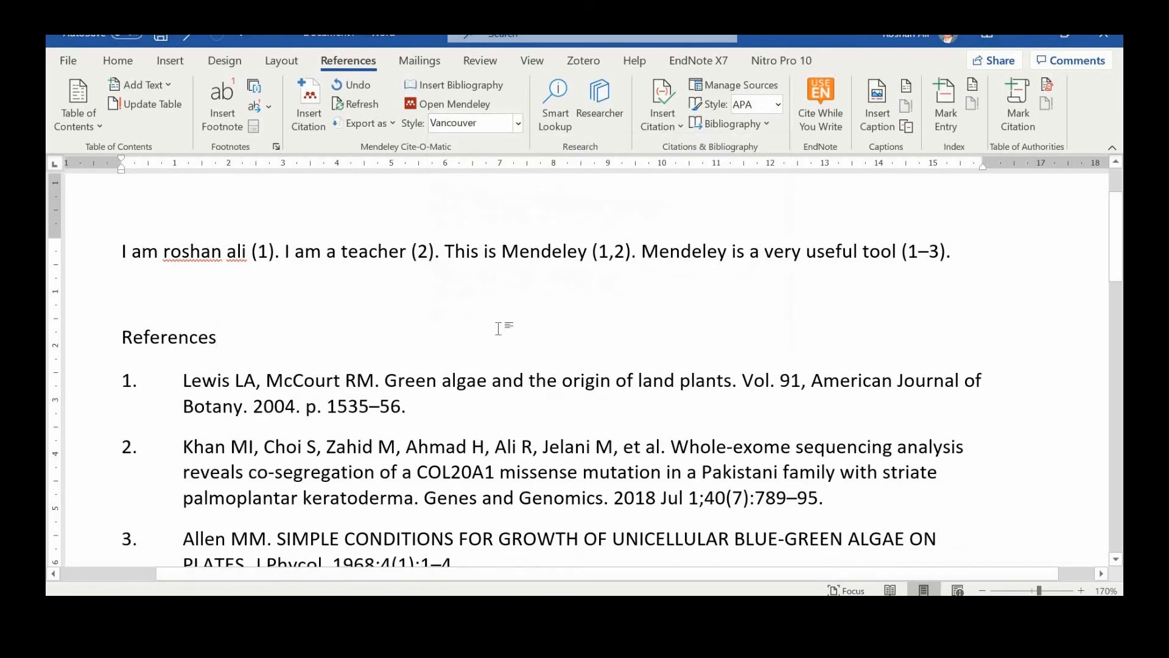
Step: Open Mendeley's citation style manager from the document, look through the installed styles, and search the downloadable styles for "vancouver"
click(518, 125)
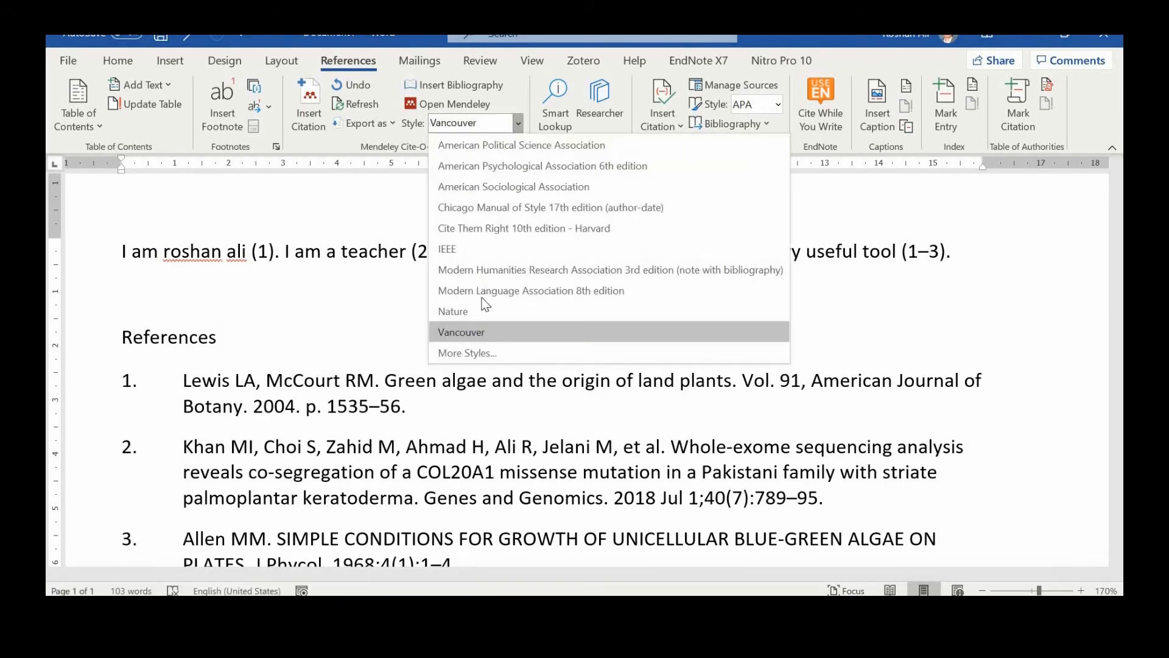
click(491, 352)
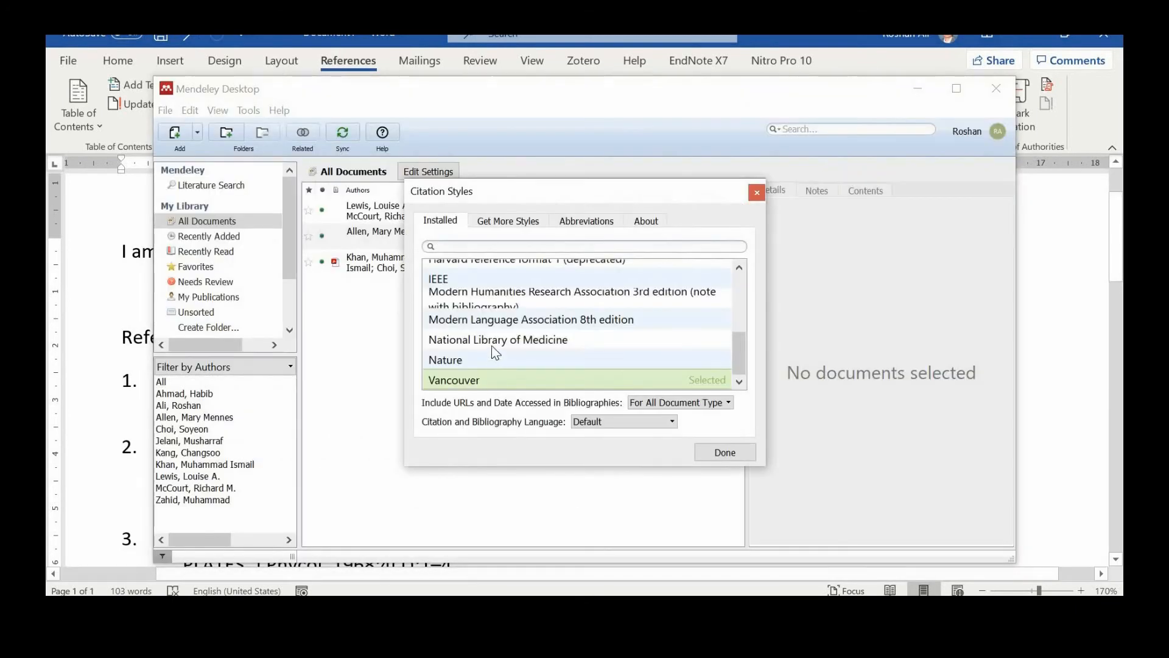
scroll(594, 316, up, 10)
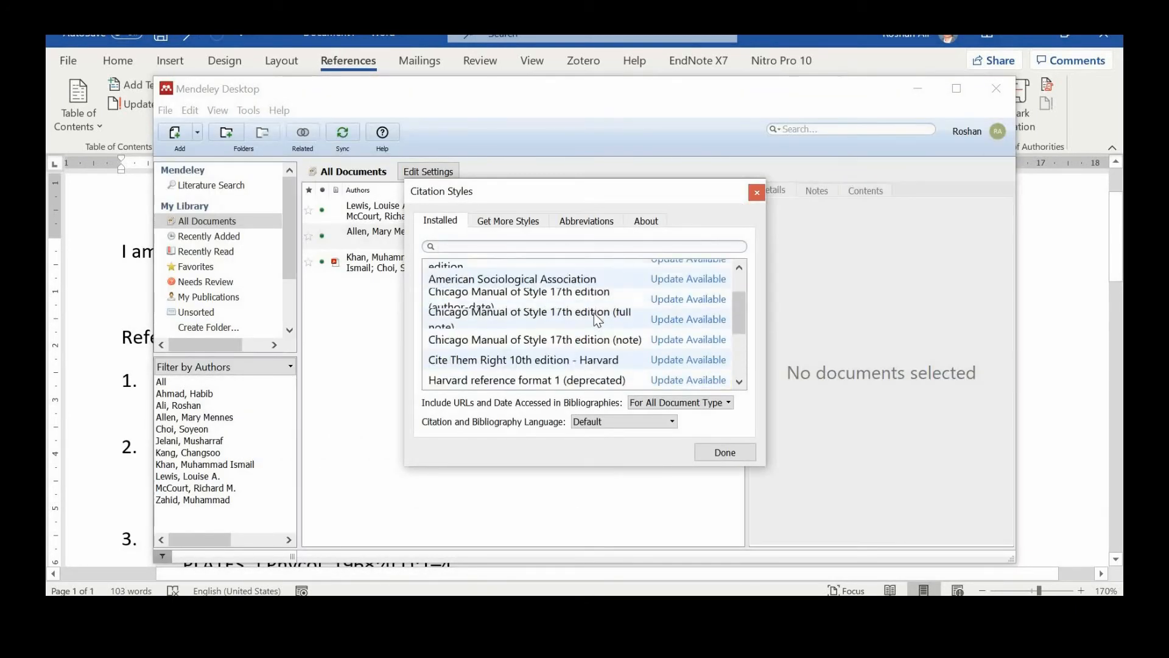
scroll(594, 318, up, 1)
scroll(567, 313, down, 10)
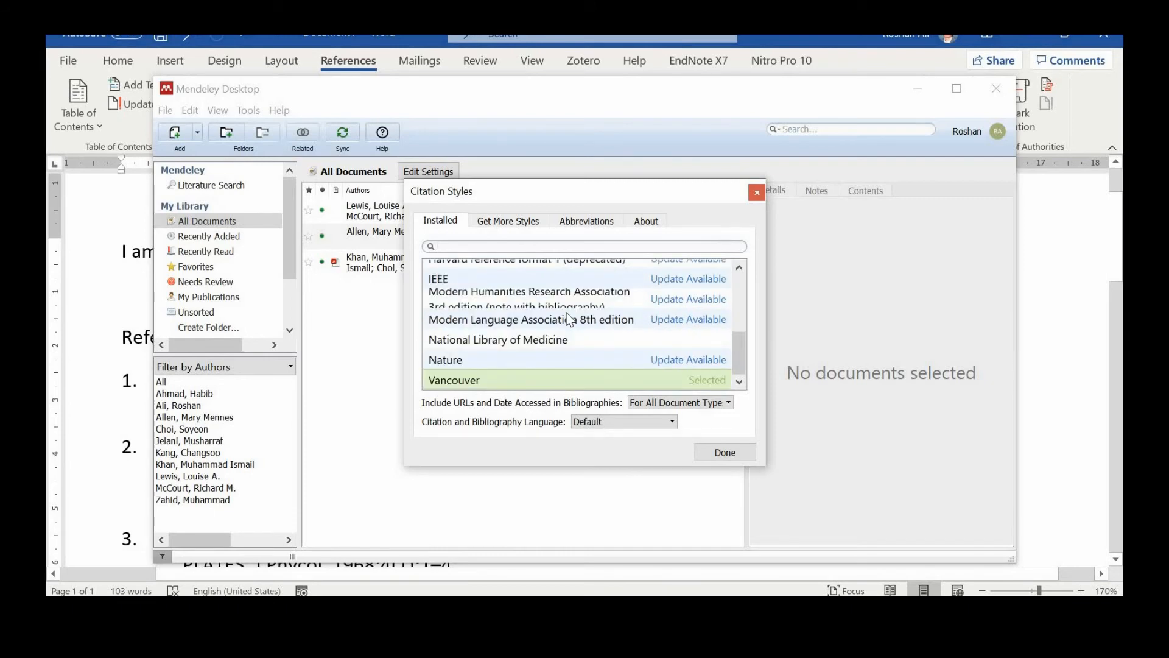
scroll(569, 318, up, 10)
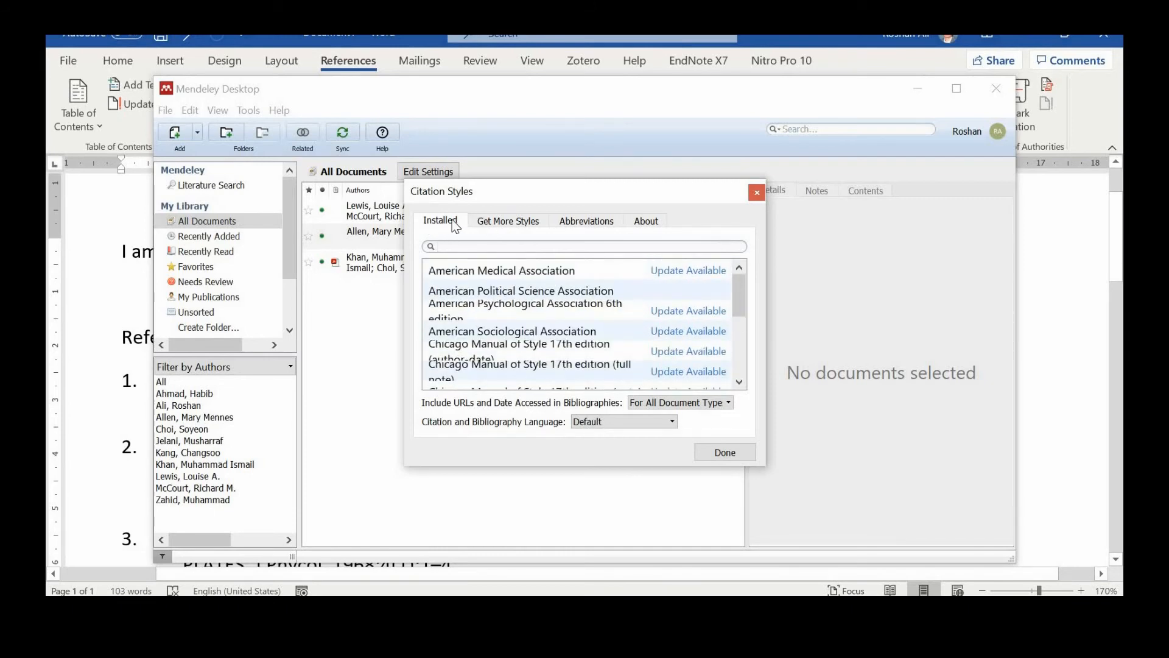
click(519, 226)
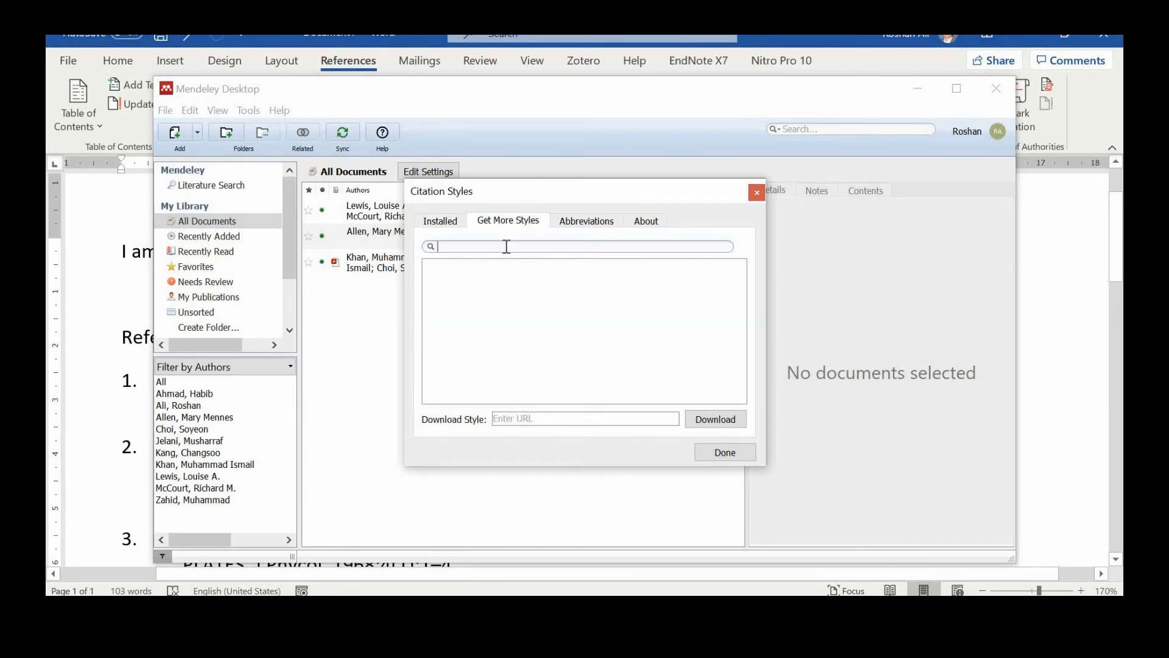
text(van)
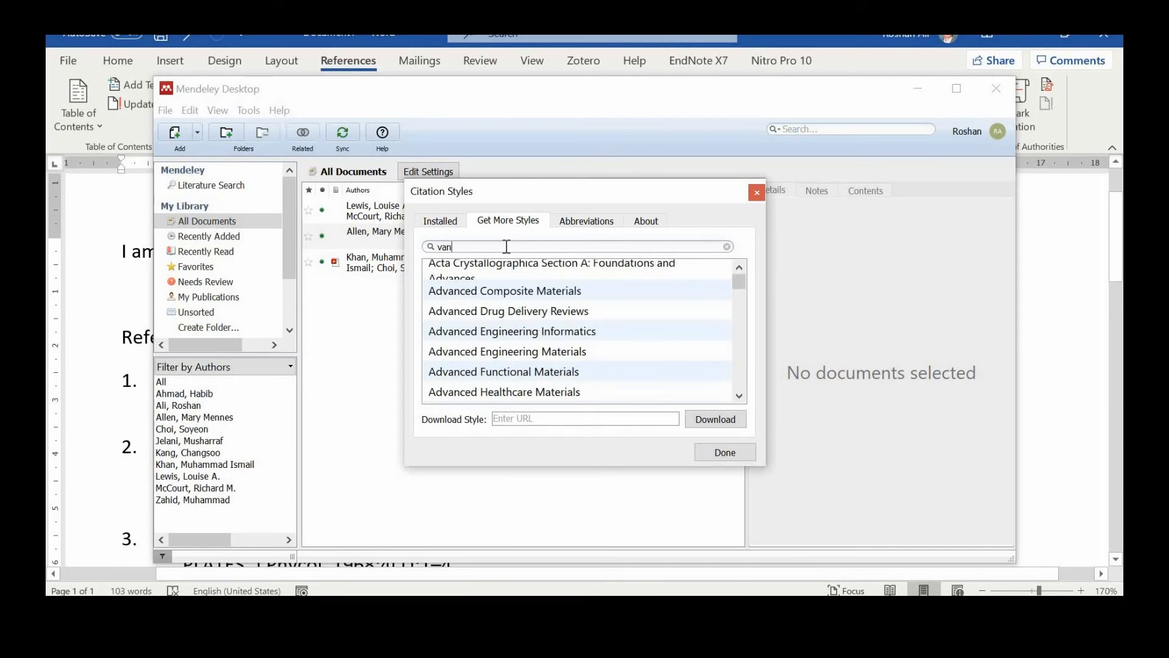
text(couver)
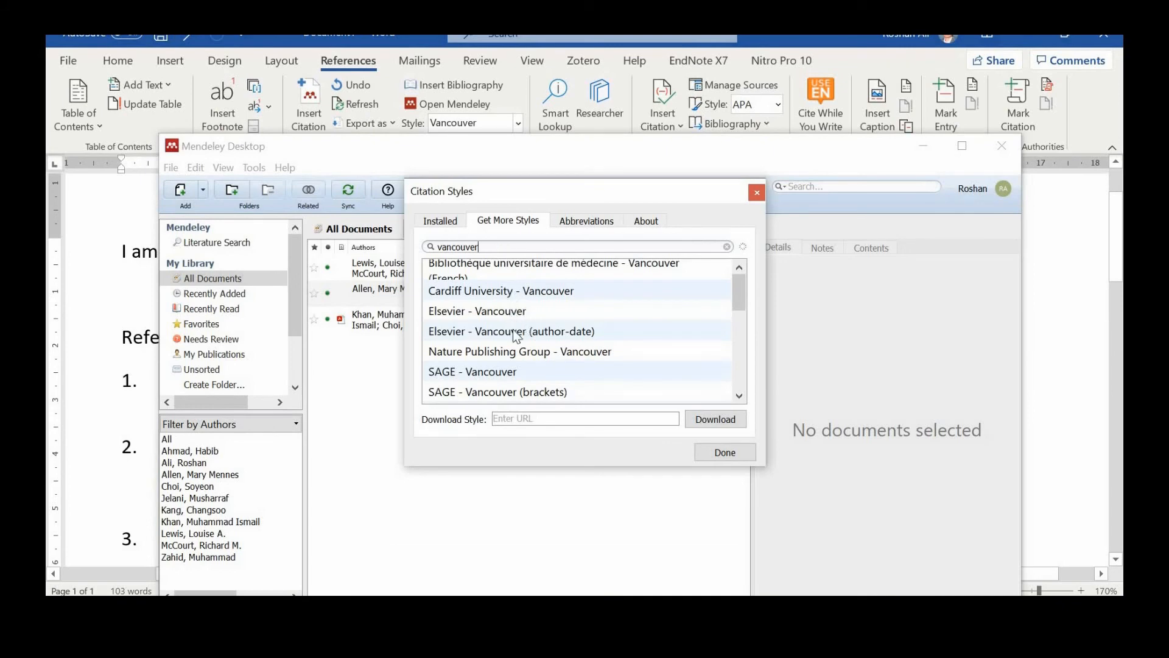
Step: Install the Springer - Vancouver and University of York - Vancouver citation styles from the search results
scroll(524, 337, down, 2)
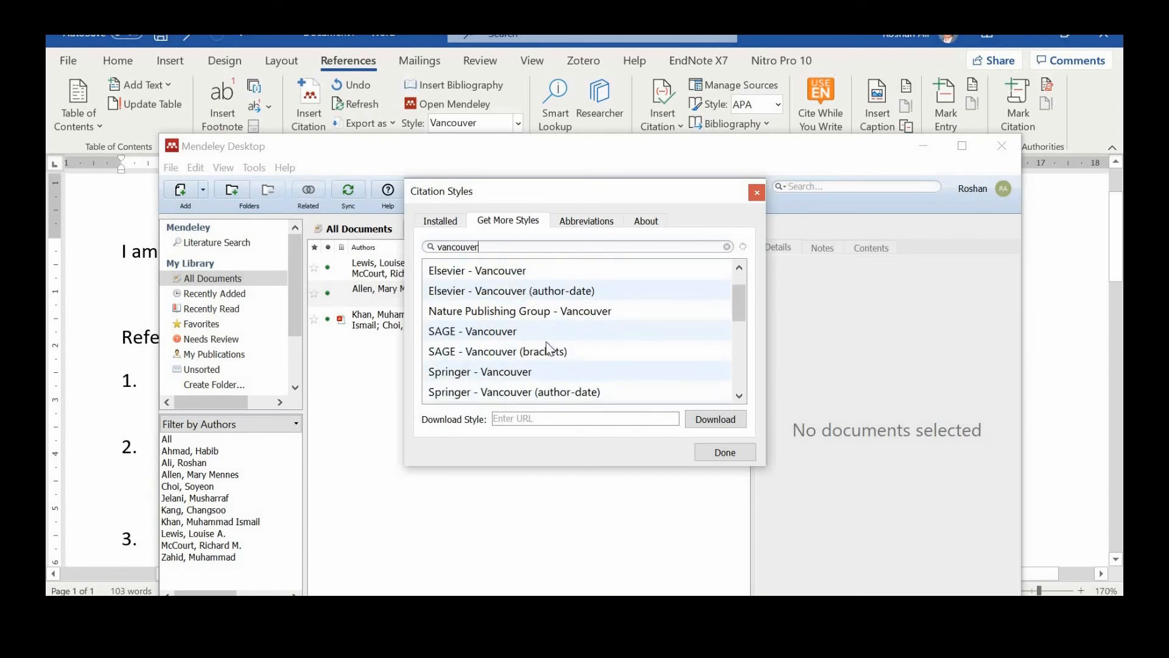
scroll(536, 353, down, 1)
click(572, 355)
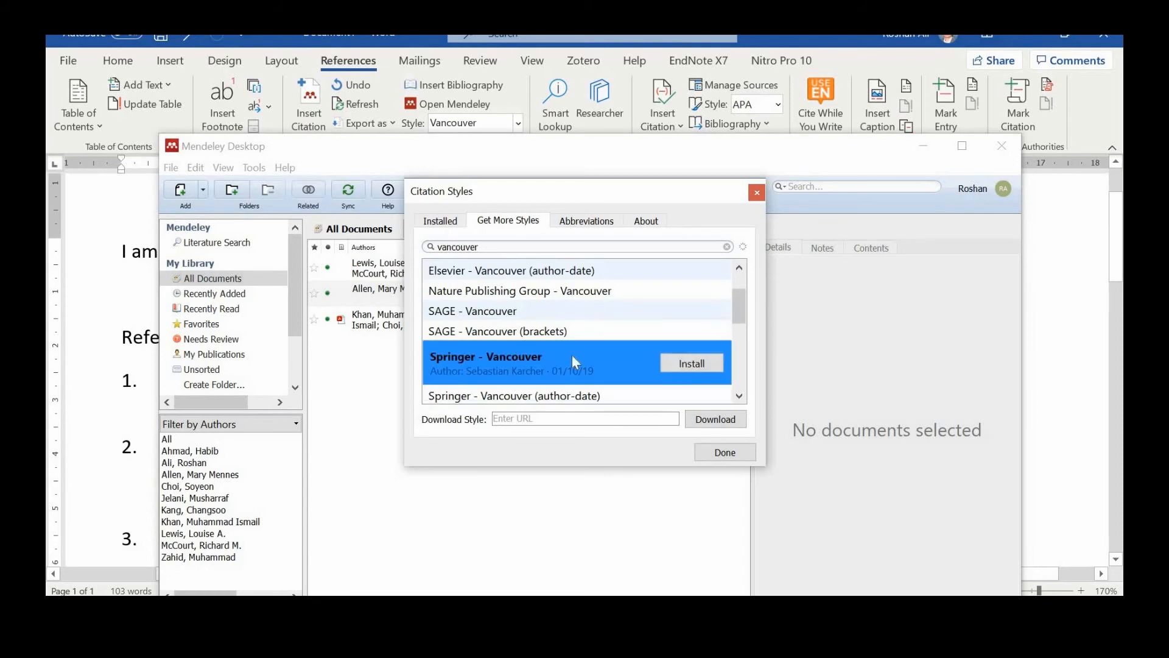
click(690, 364)
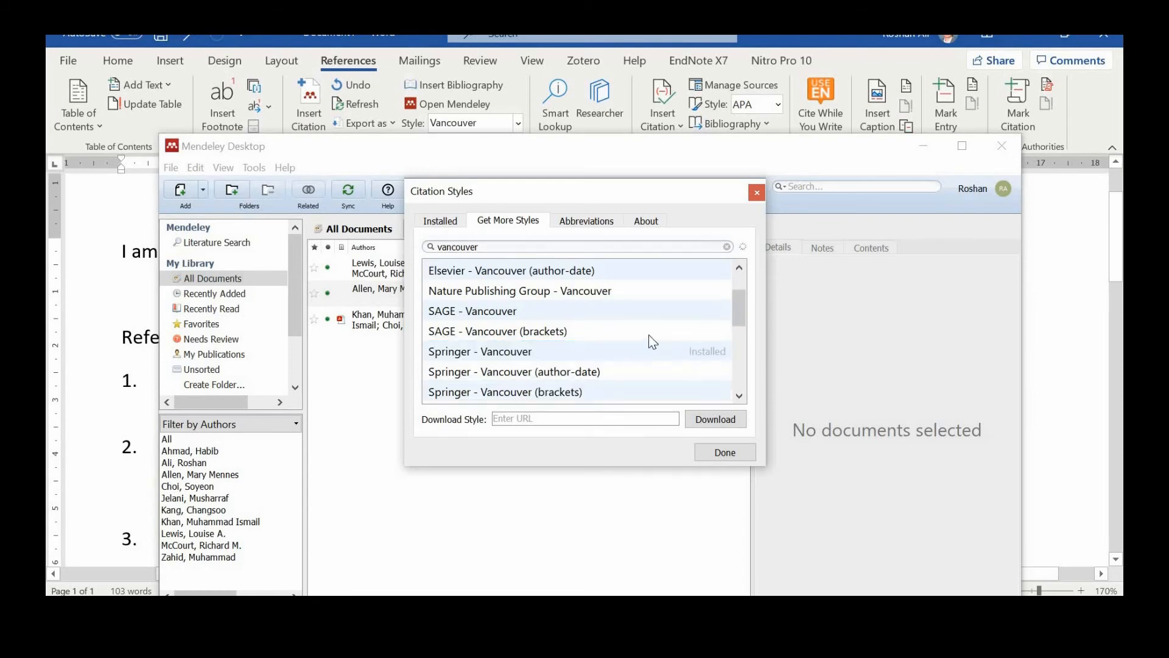
scroll(649, 335, down, 4)
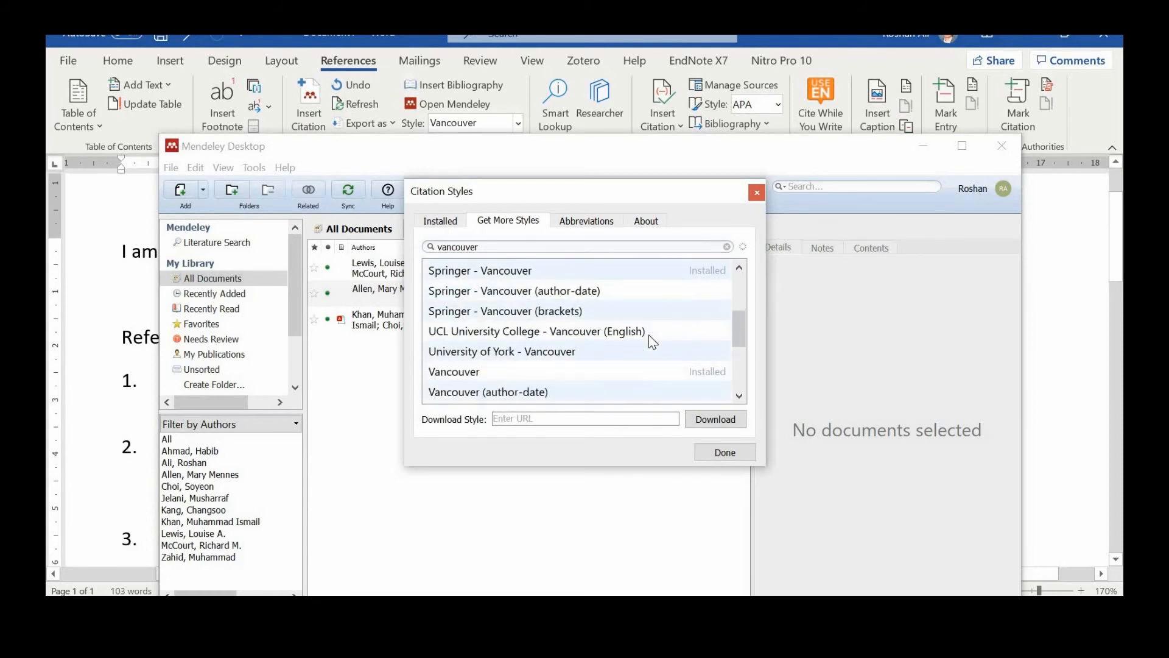
click(500, 355)
click(691, 364)
Step: Install the Vancouver (author-date) and Vancouver (brackets) citation styles
scroll(485, 317, down, 1)
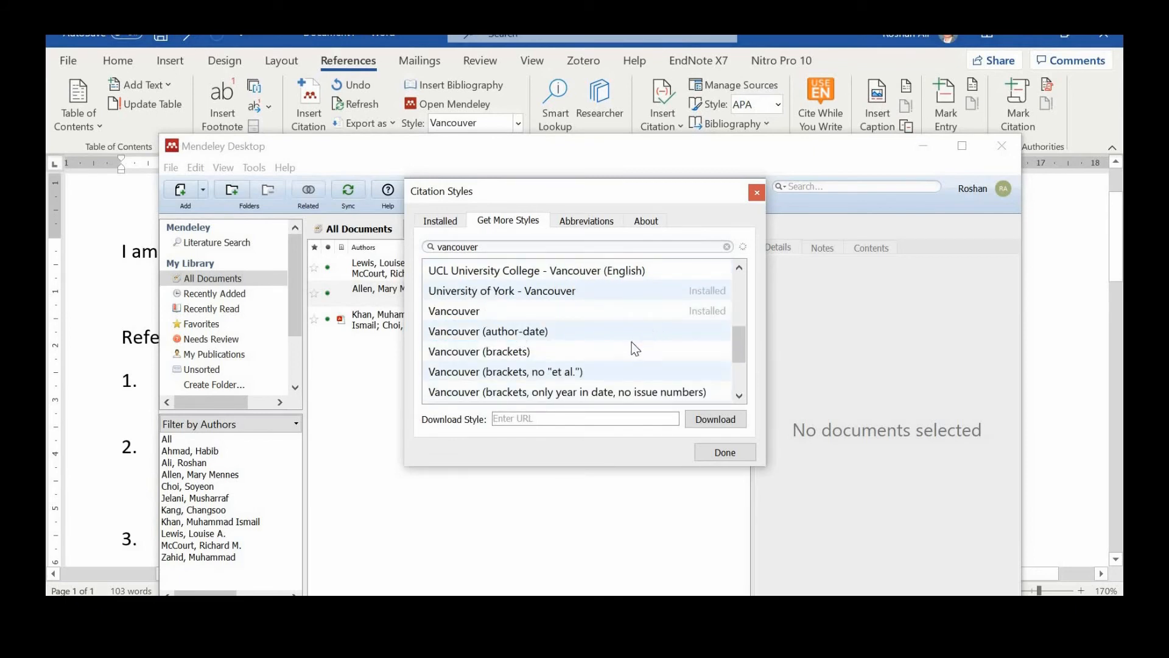
scroll(635, 348, down, 2)
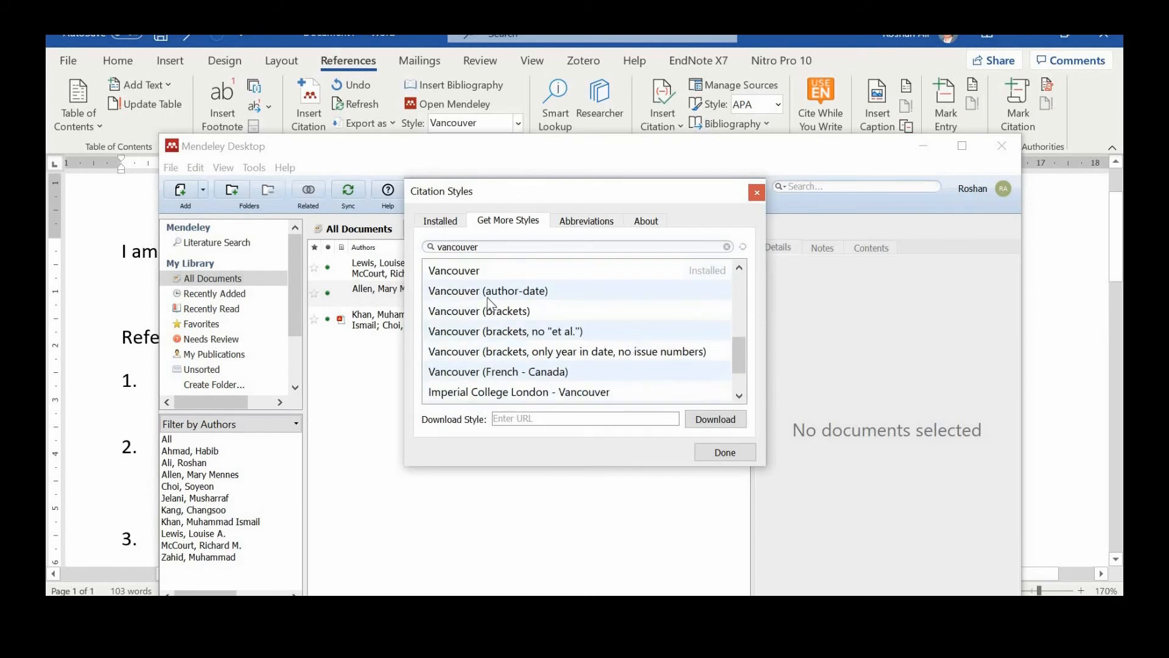
click(486, 295)
click(671, 303)
click(506, 313)
click(699, 323)
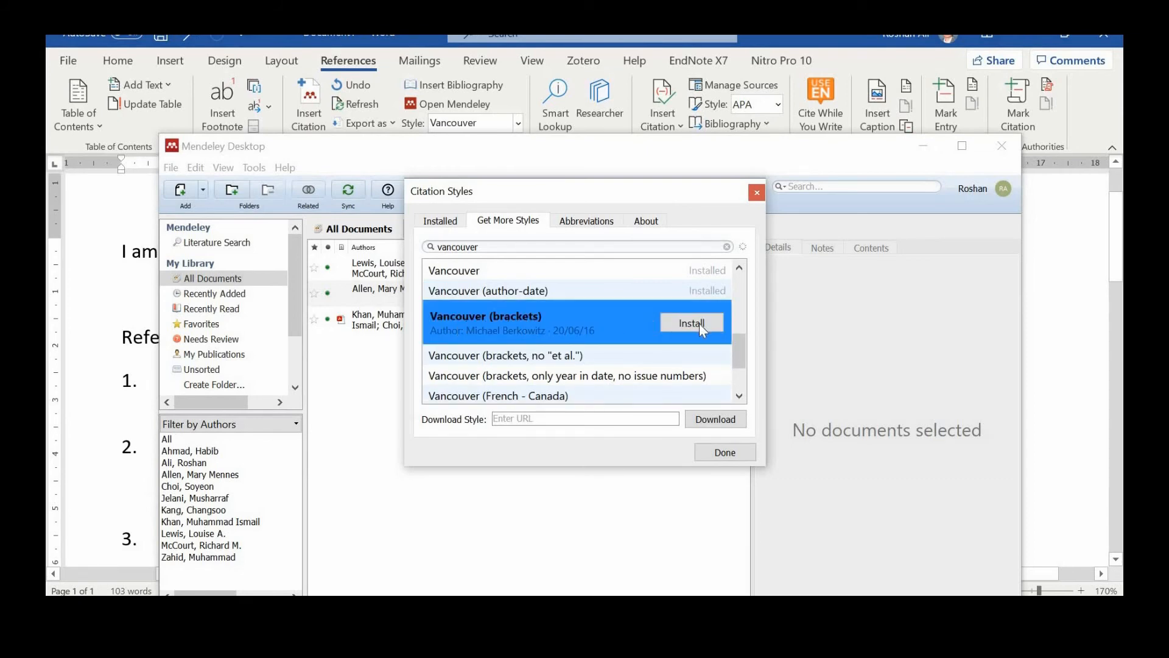
Step: Install the Vancouver (superscript) and Vancouver (superscript, brackets, only year in date) styles, and close the style manager
scroll(659, 332, down, 1)
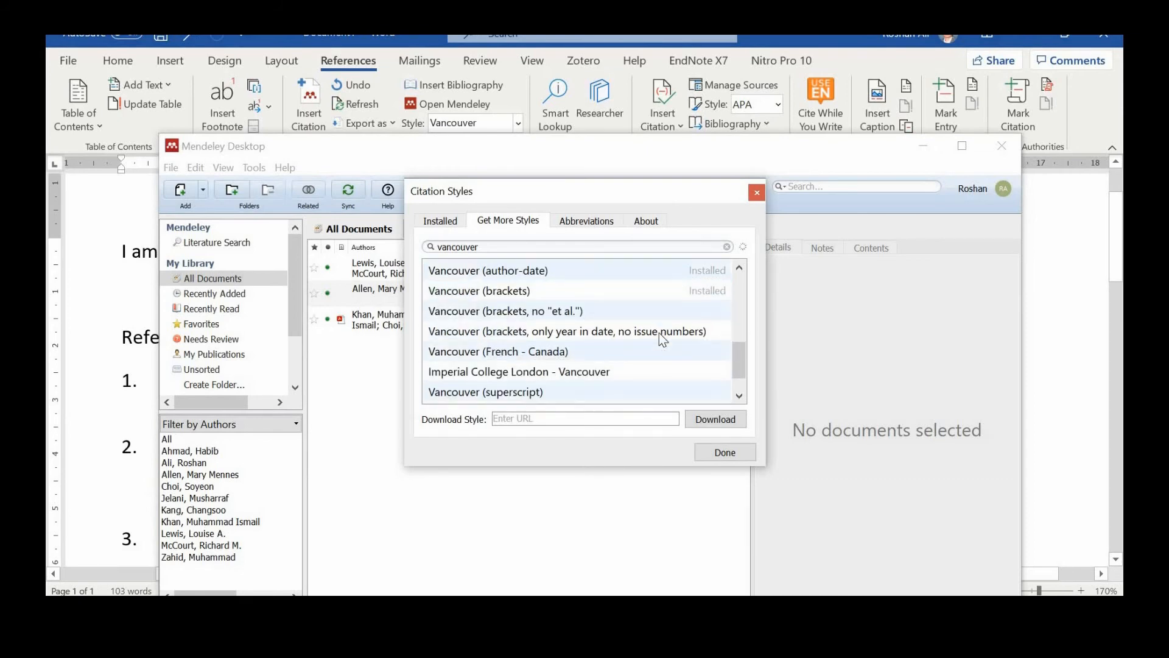
scroll(582, 345, down, 1)
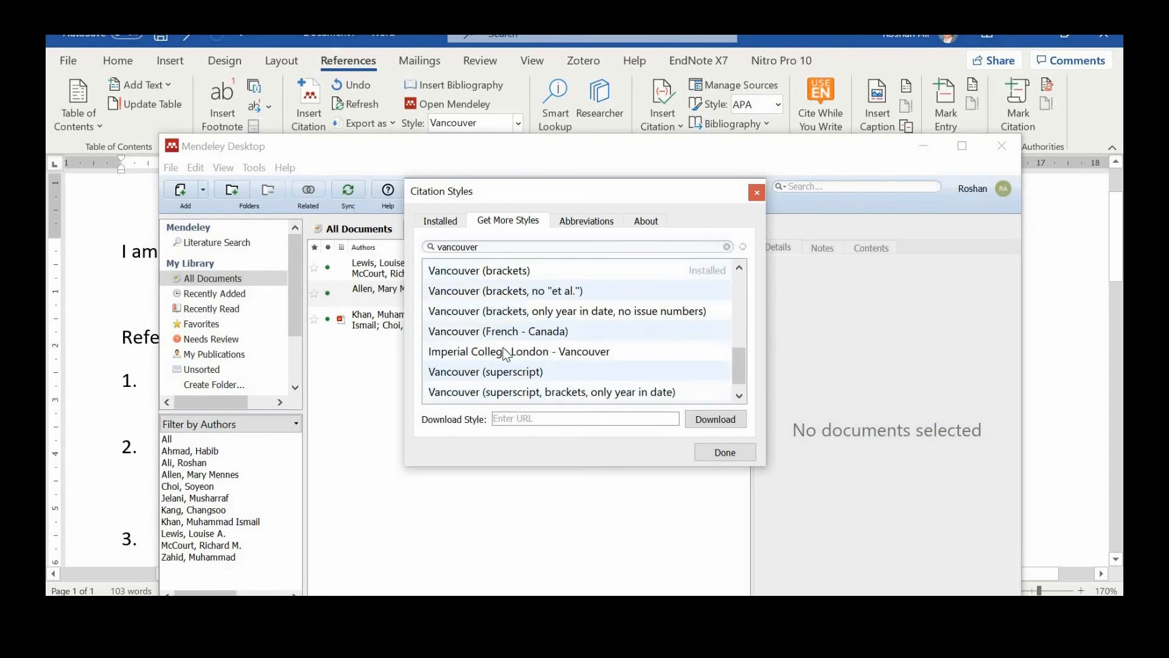
scroll(541, 360, down, 1)
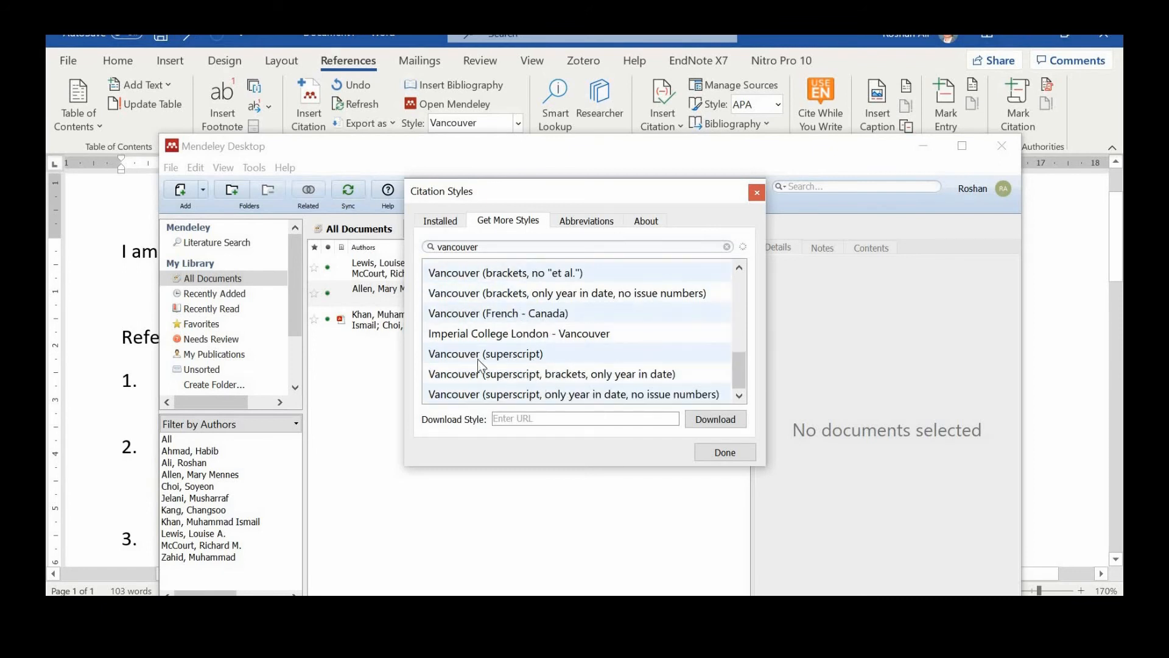
click(532, 354)
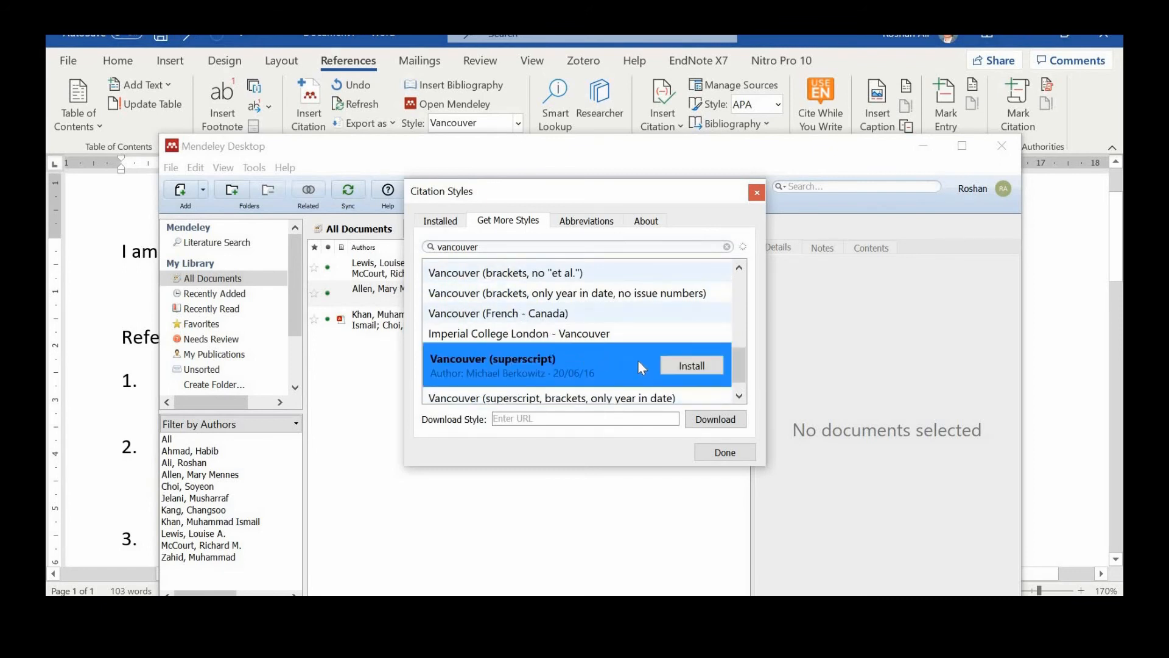
click(691, 366)
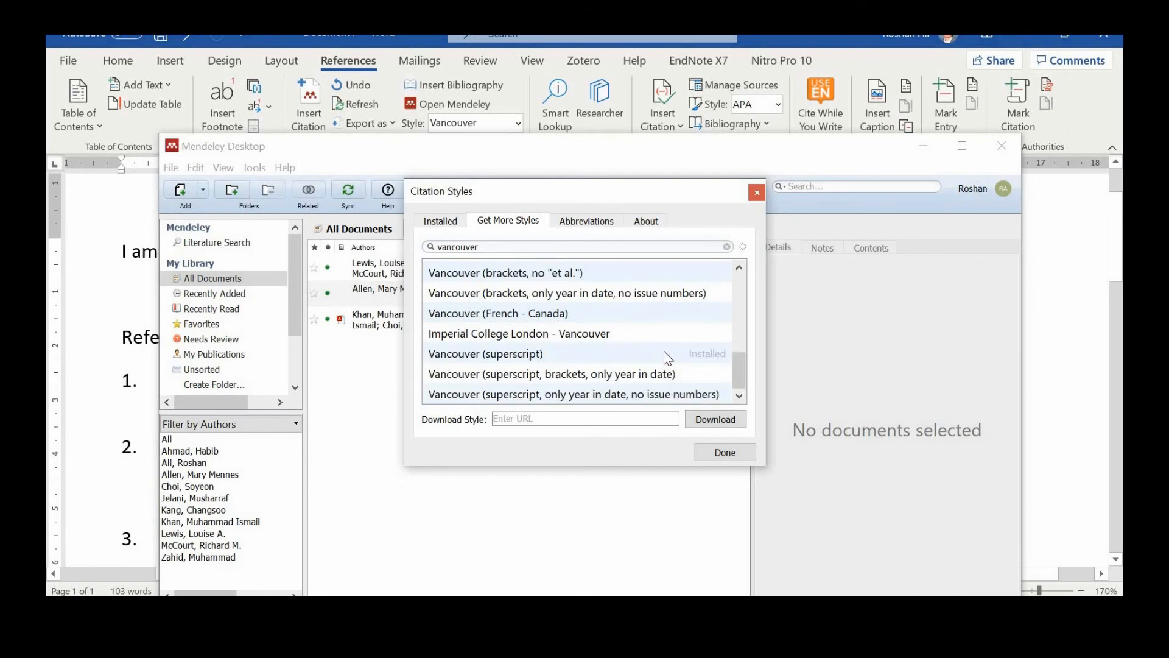
click(493, 379)
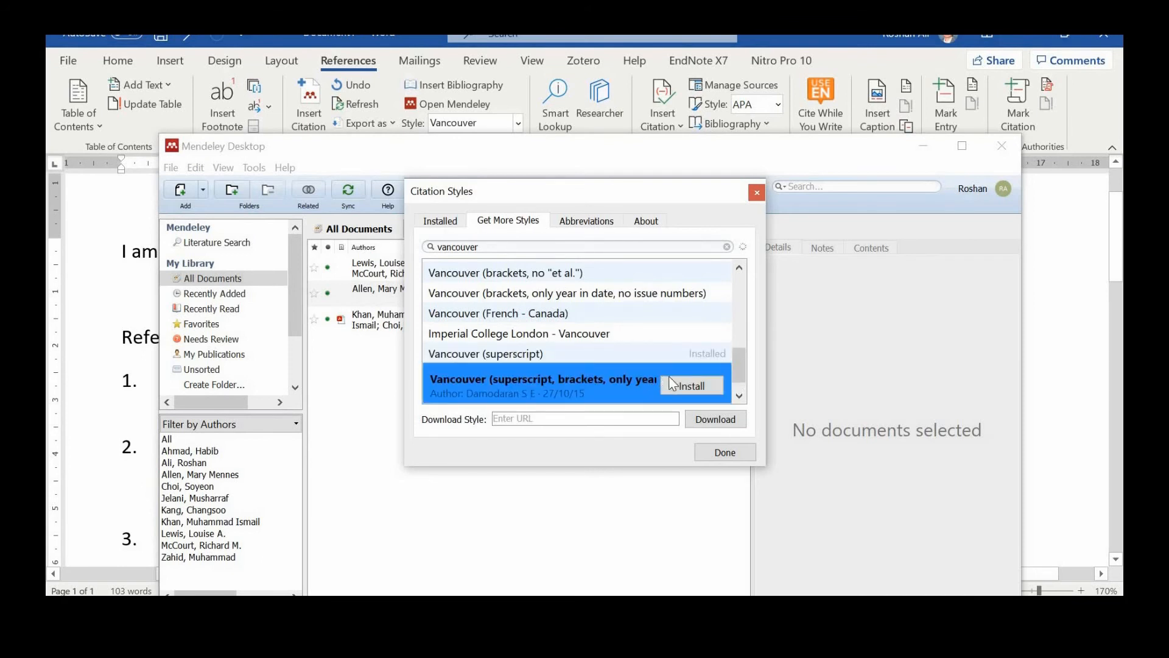
click(678, 384)
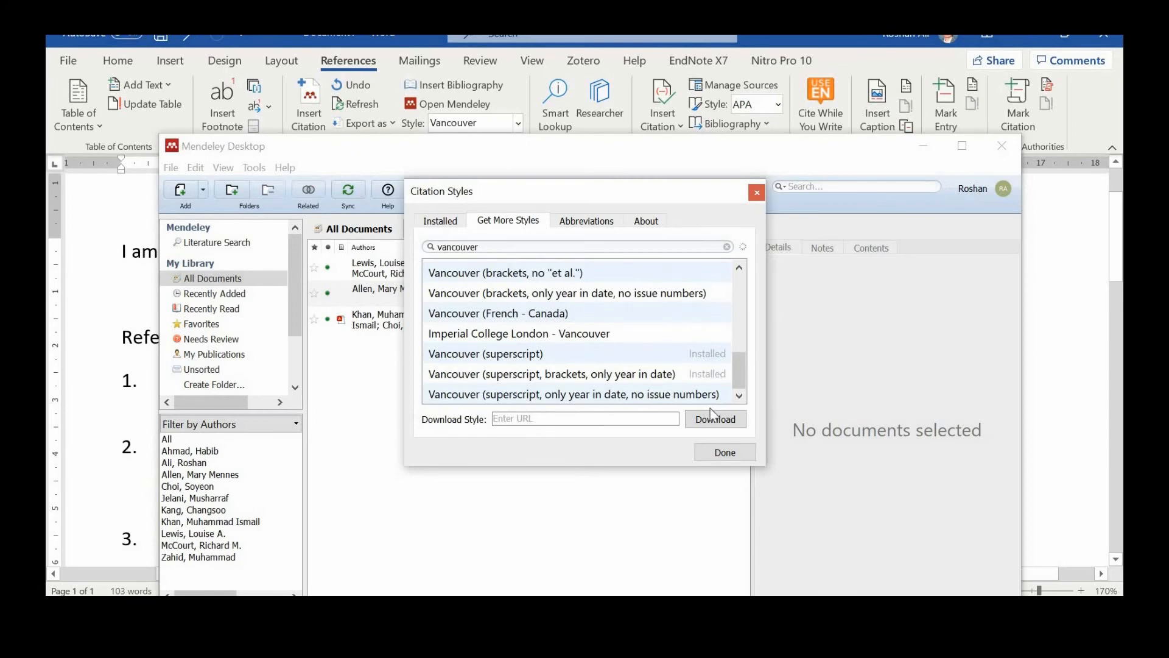
click(726, 454)
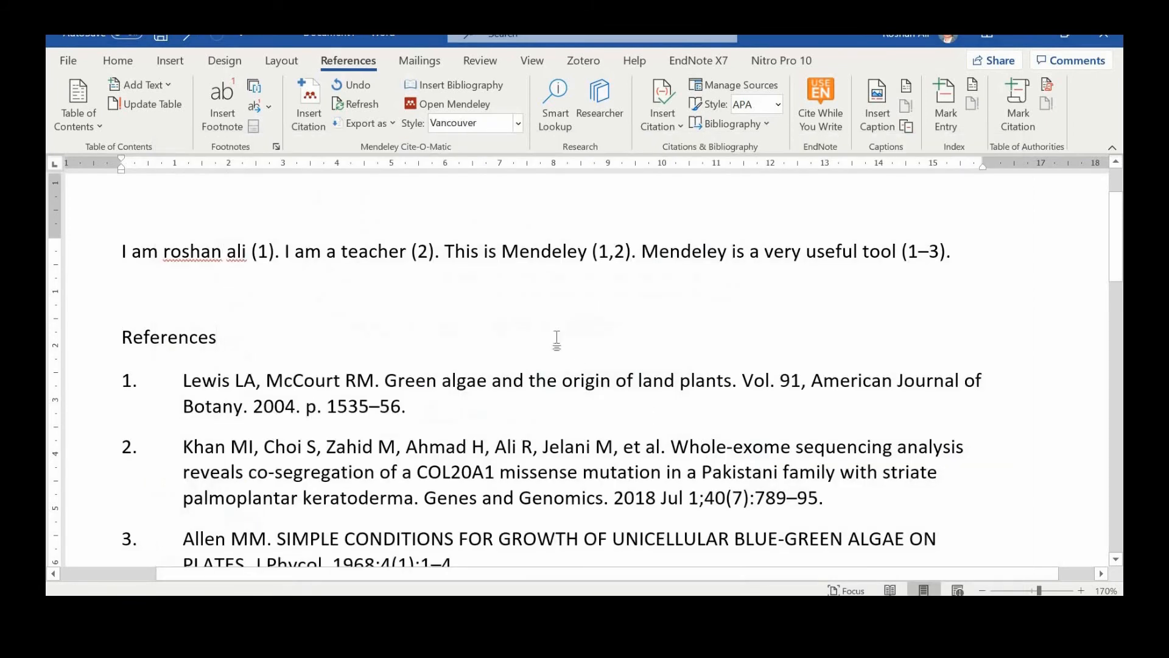
Step: Apply the installed Vancouver (author-date) style to the document's citations and bibliography
click(518, 123)
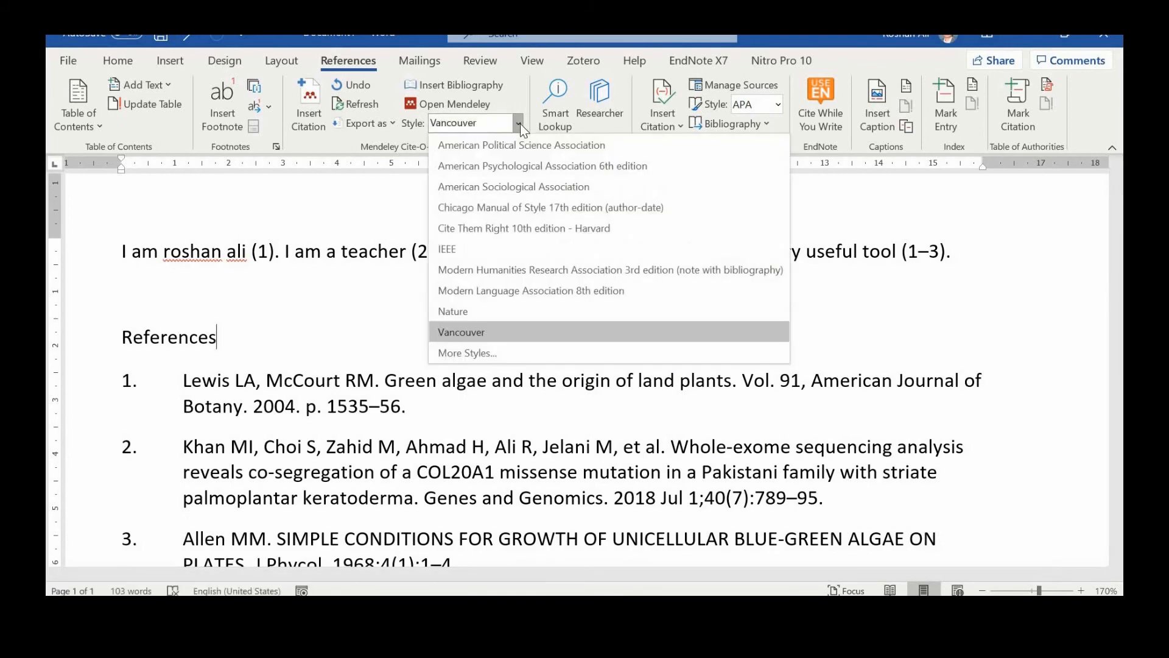
click(487, 352)
scroll(554, 396, down, 1)
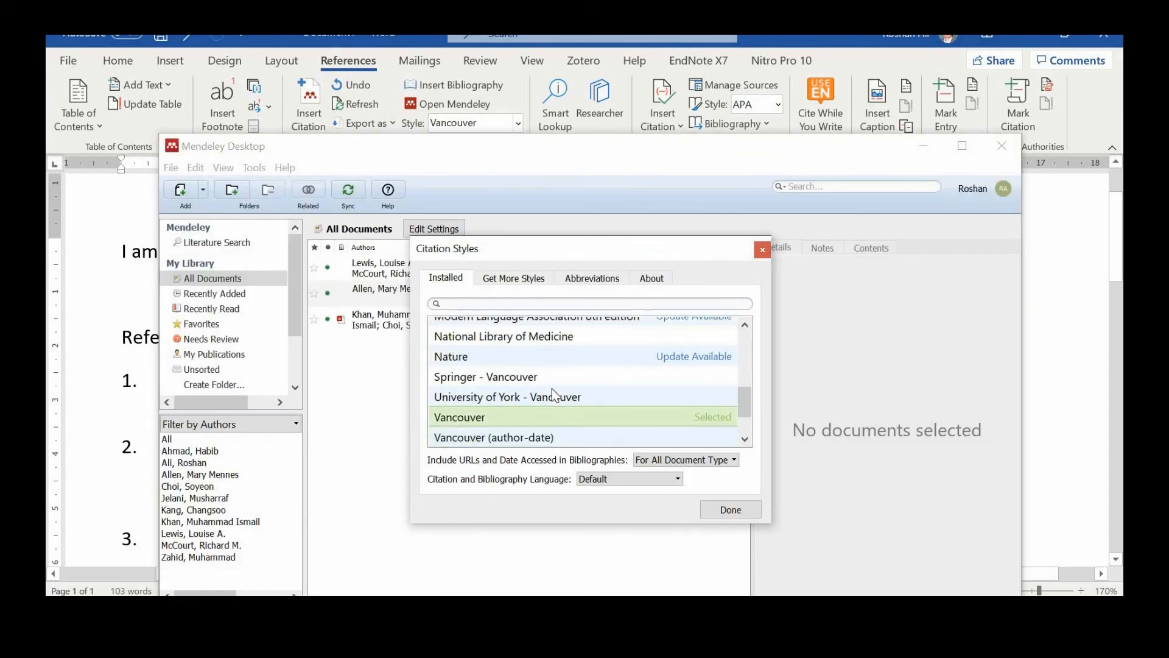
scroll(601, 410, down, 1)
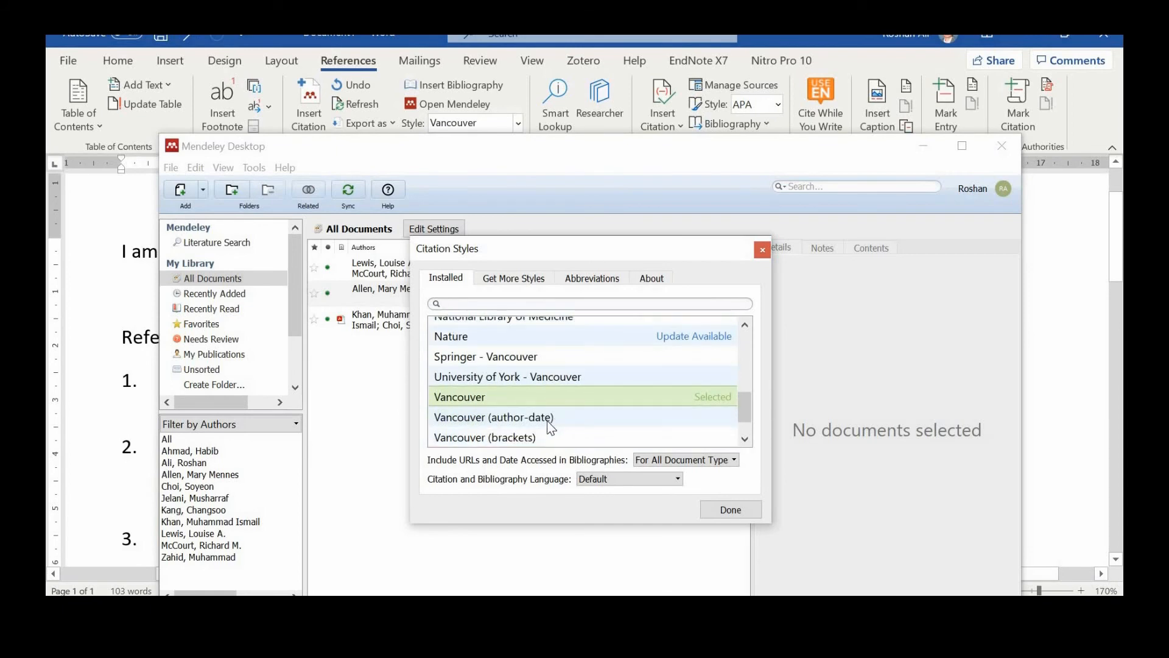
click(550, 419)
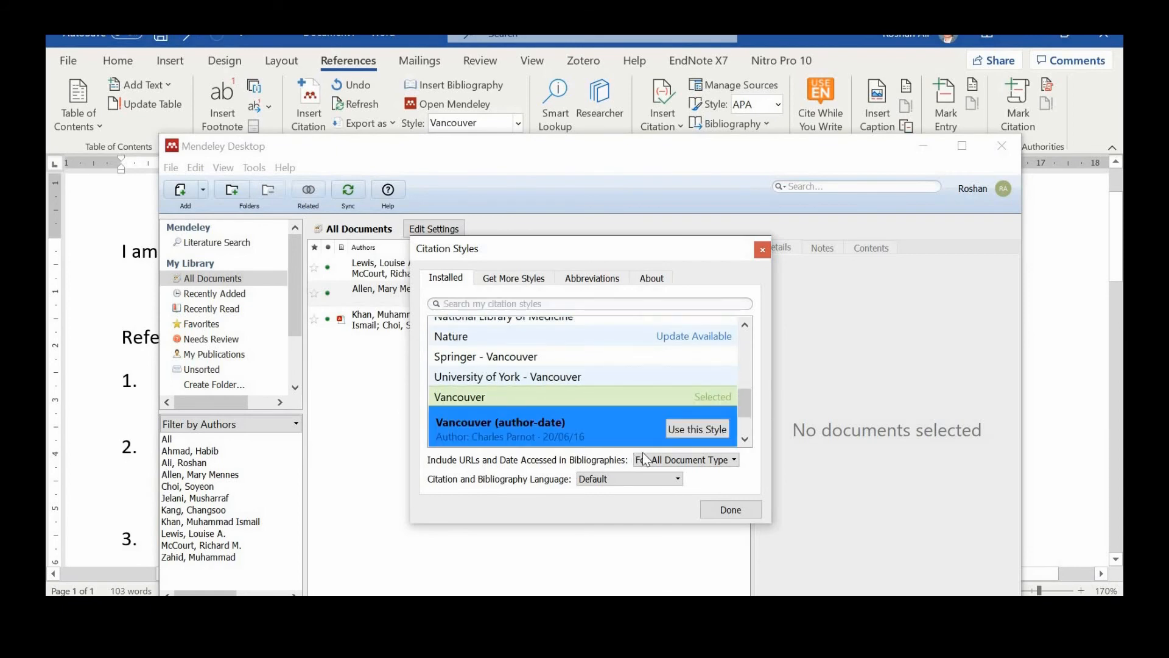
click(694, 425)
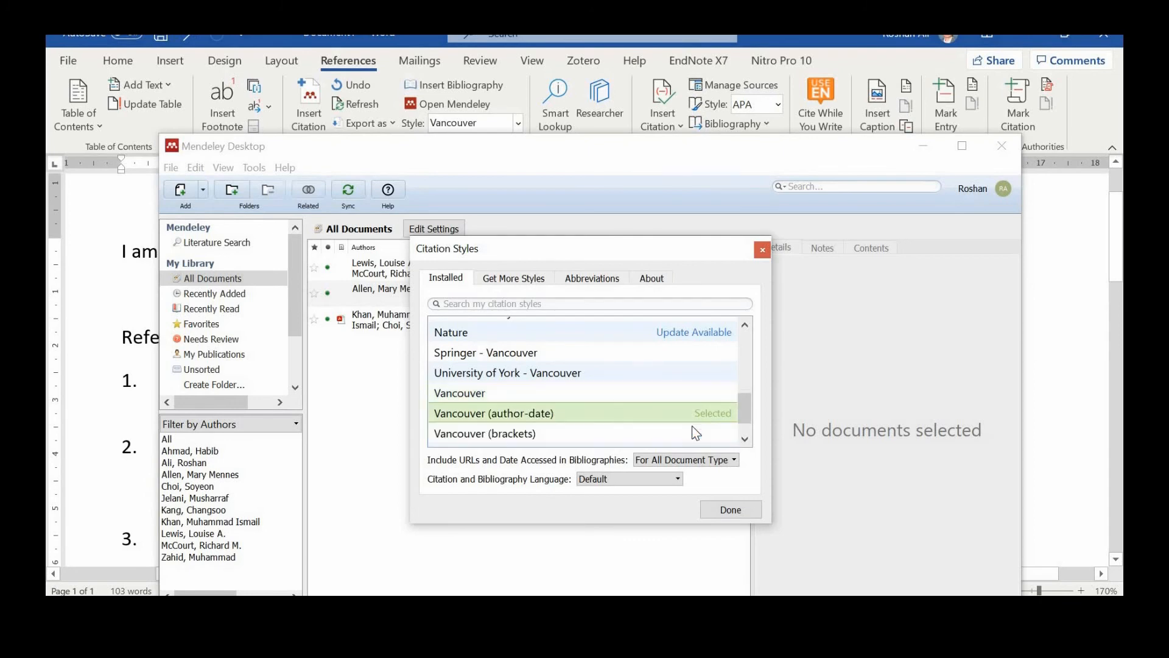
click(729, 511)
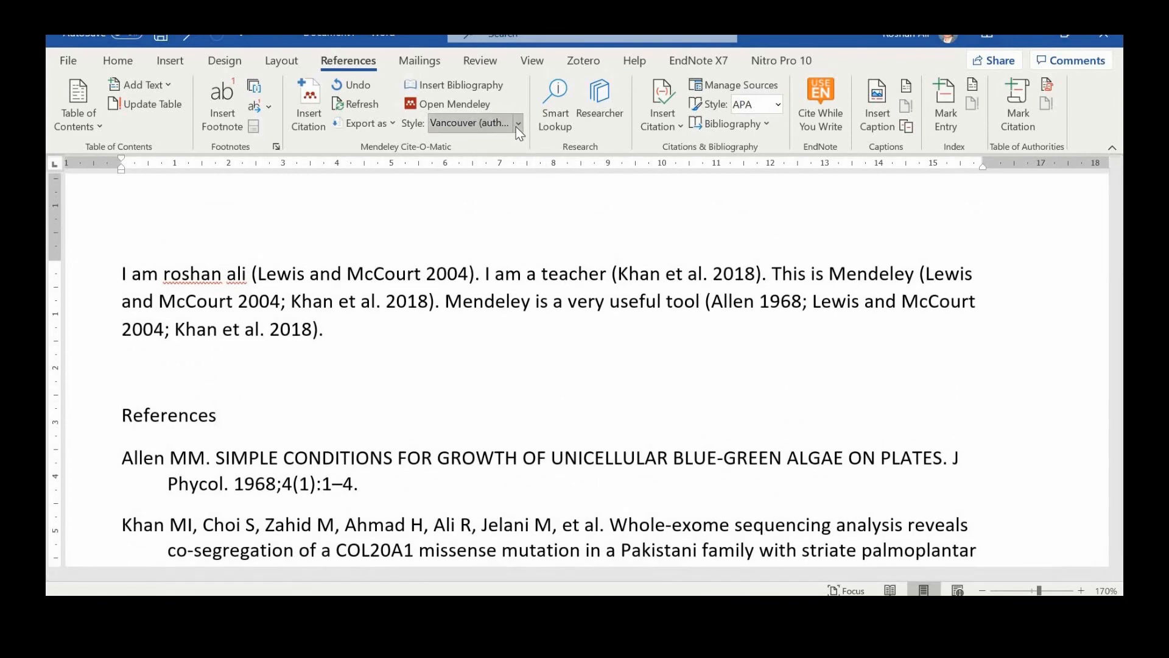
Step: Change the document's citation style to the installed Vancouver (brackets) style
click(518, 124)
click(515, 356)
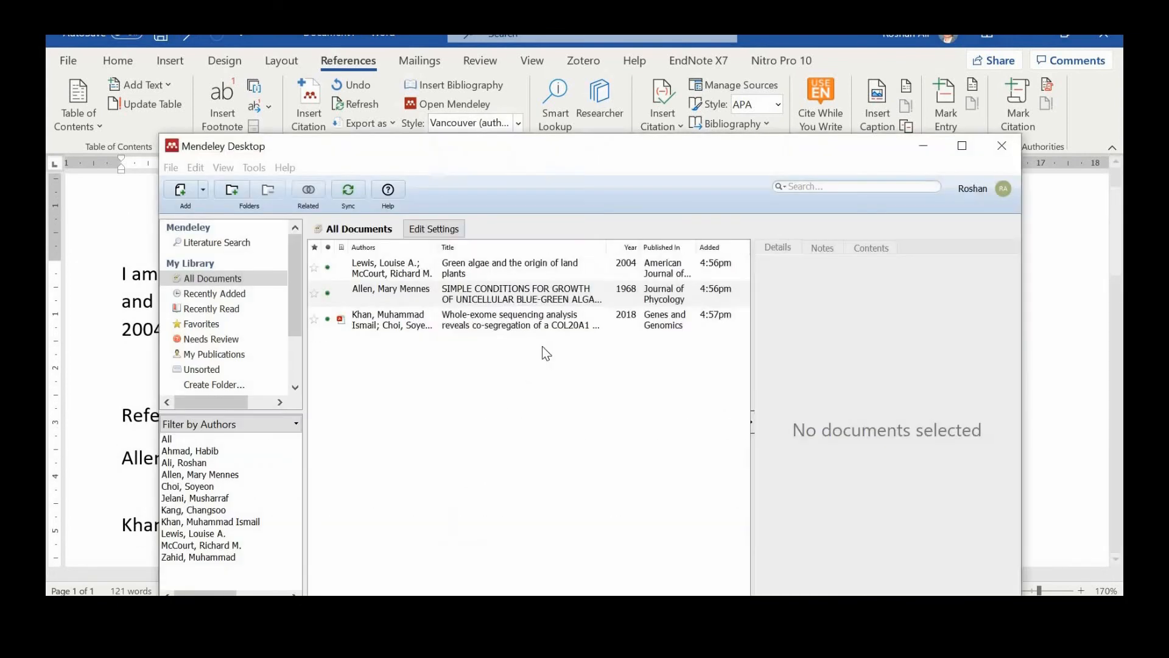
scroll(590, 411, down, 1)
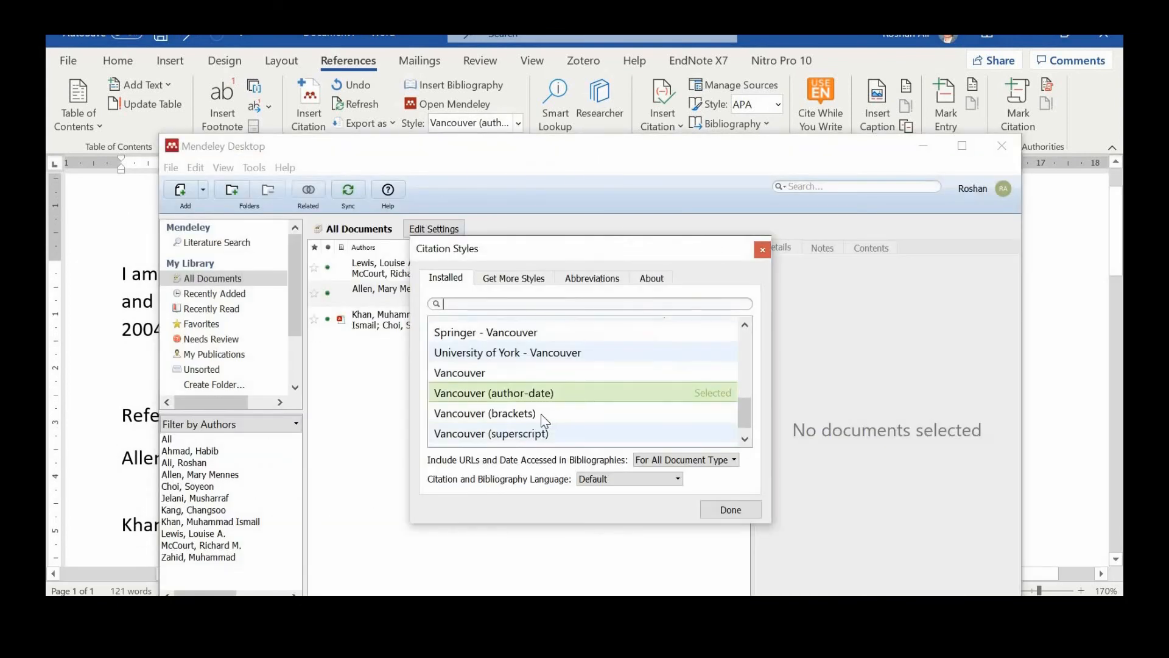
click(569, 432)
click(697, 426)
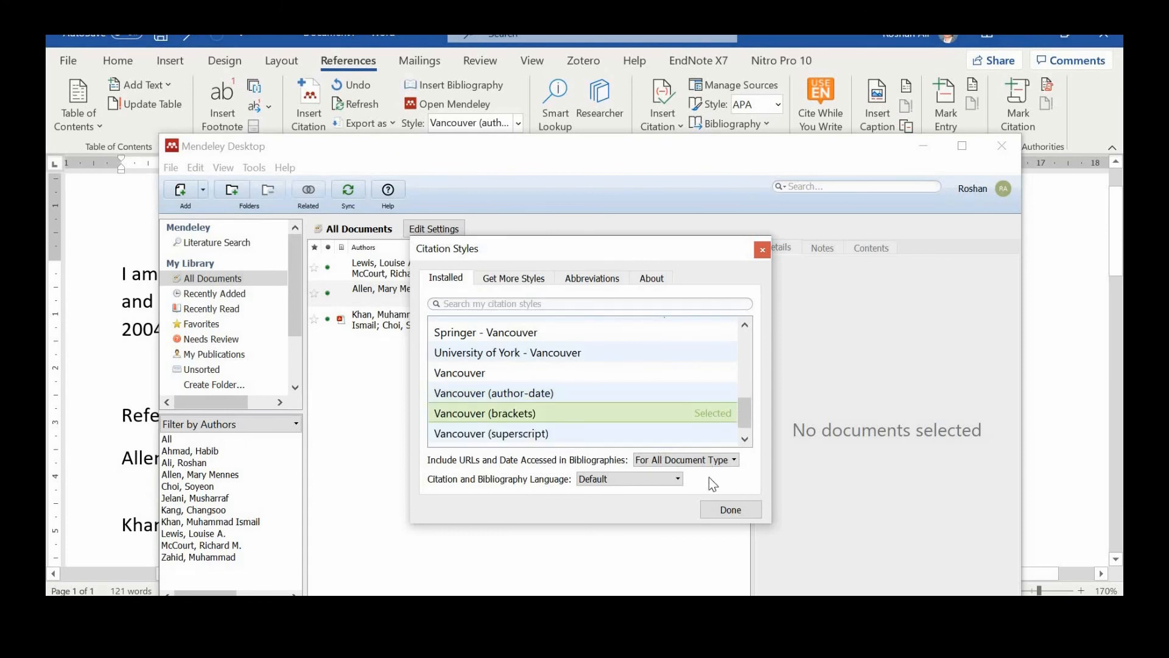
click(722, 514)
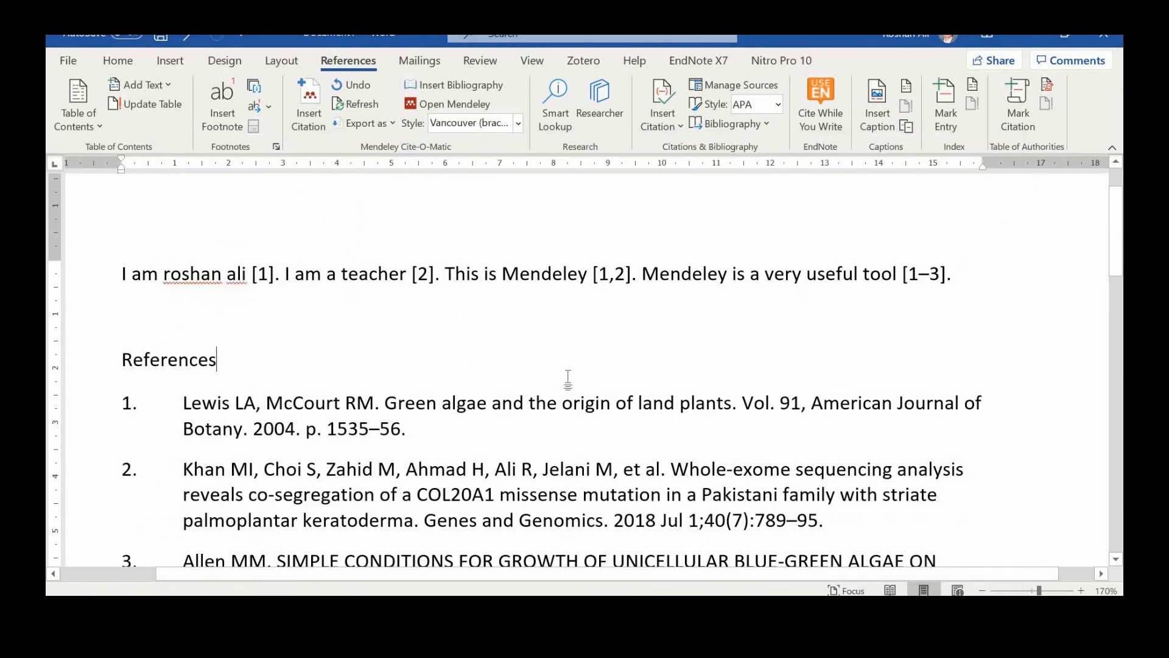
Step: Try to change the document's citation style to the installed Vancouver (superscript) style
click(518, 123)
click(581, 344)
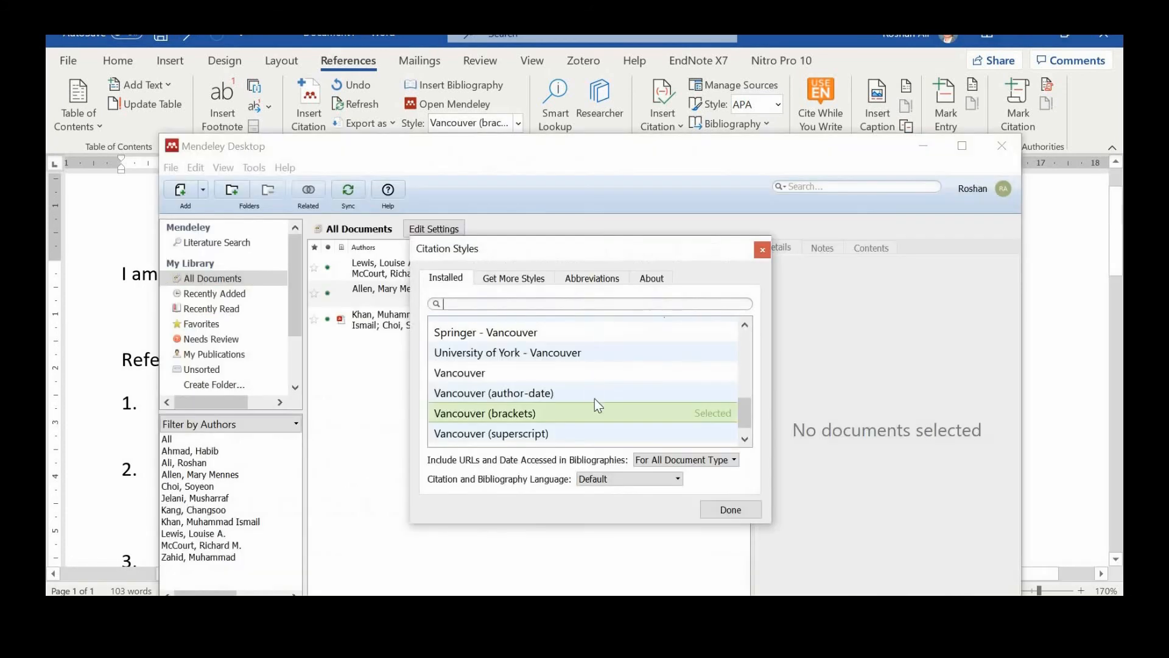
scroll(594, 401, down, 1)
click(642, 441)
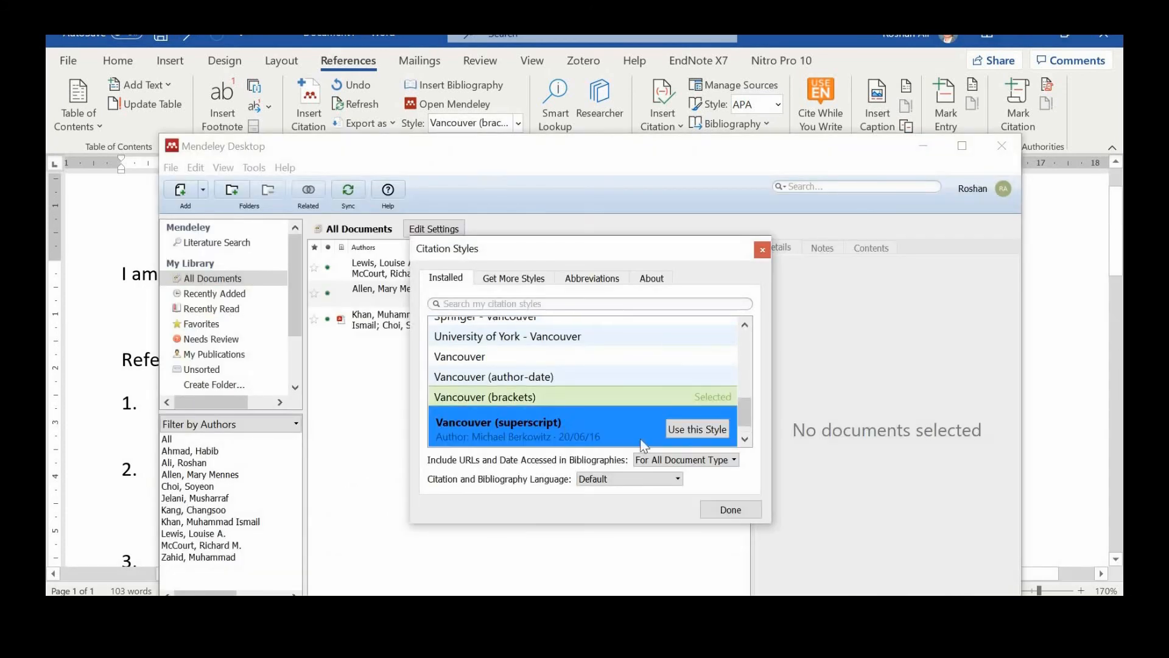
click(721, 508)
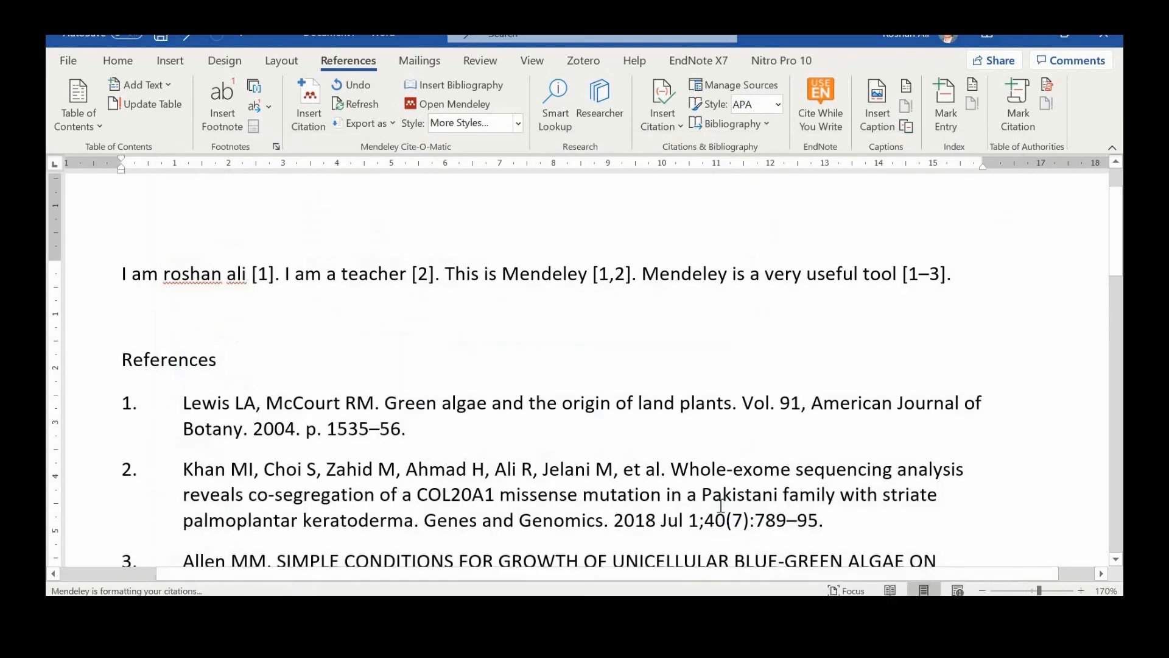
Step: Apply the installed Vancouver (superscript) style to the document's citations and bibliography
click(519, 123)
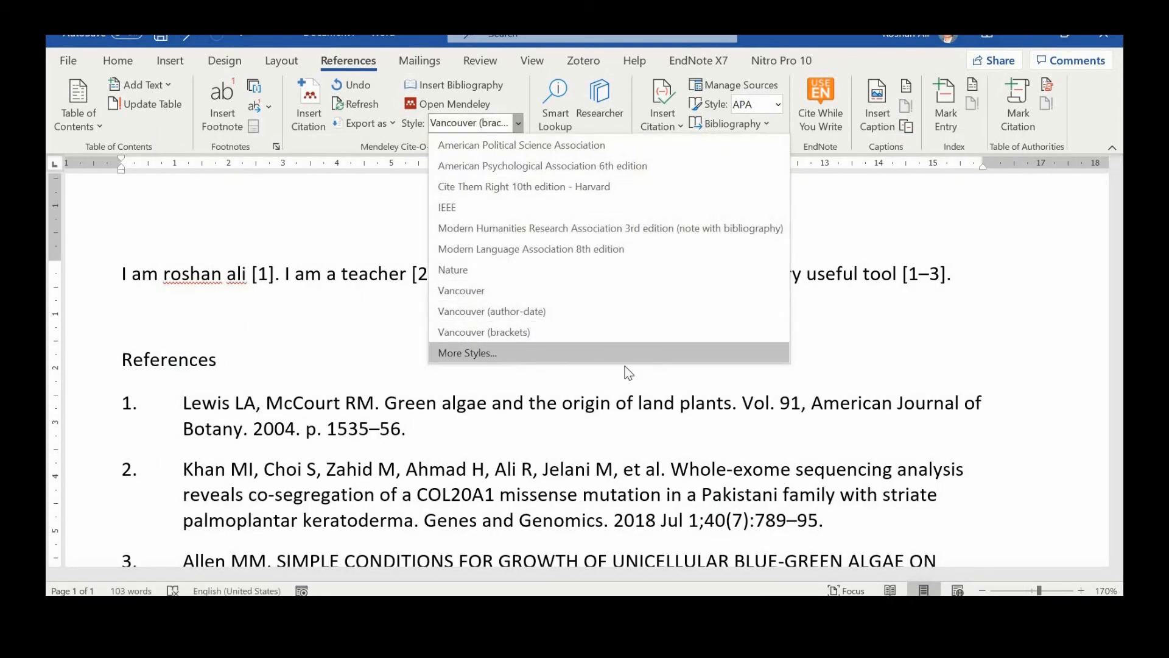
click(625, 359)
click(578, 423)
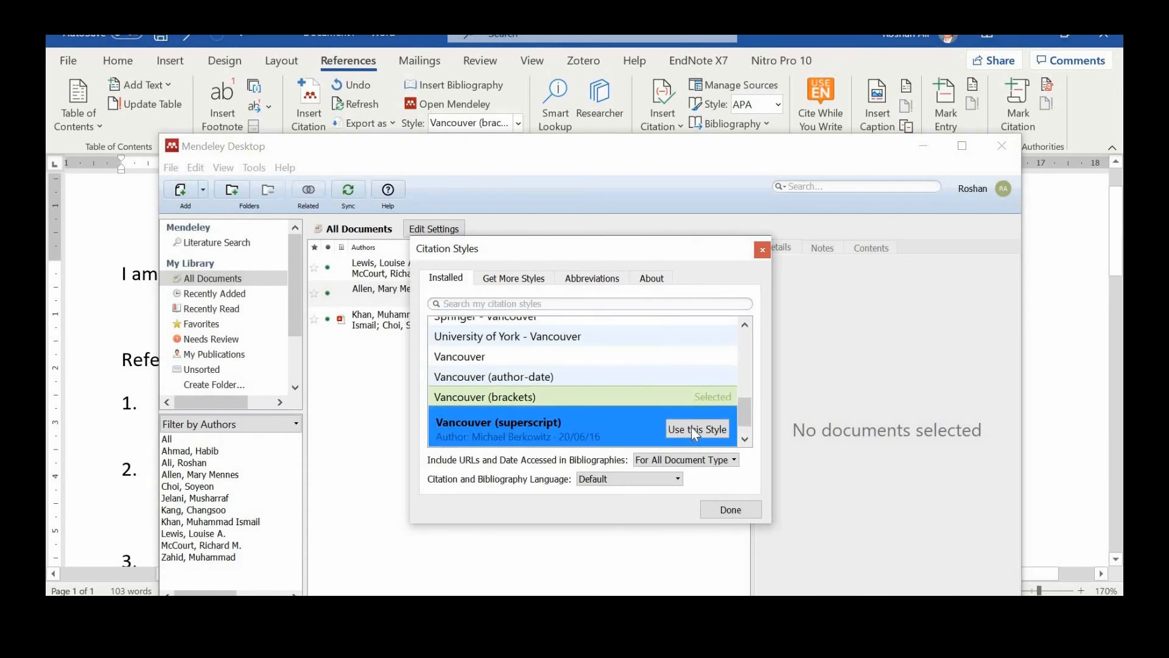
click(695, 430)
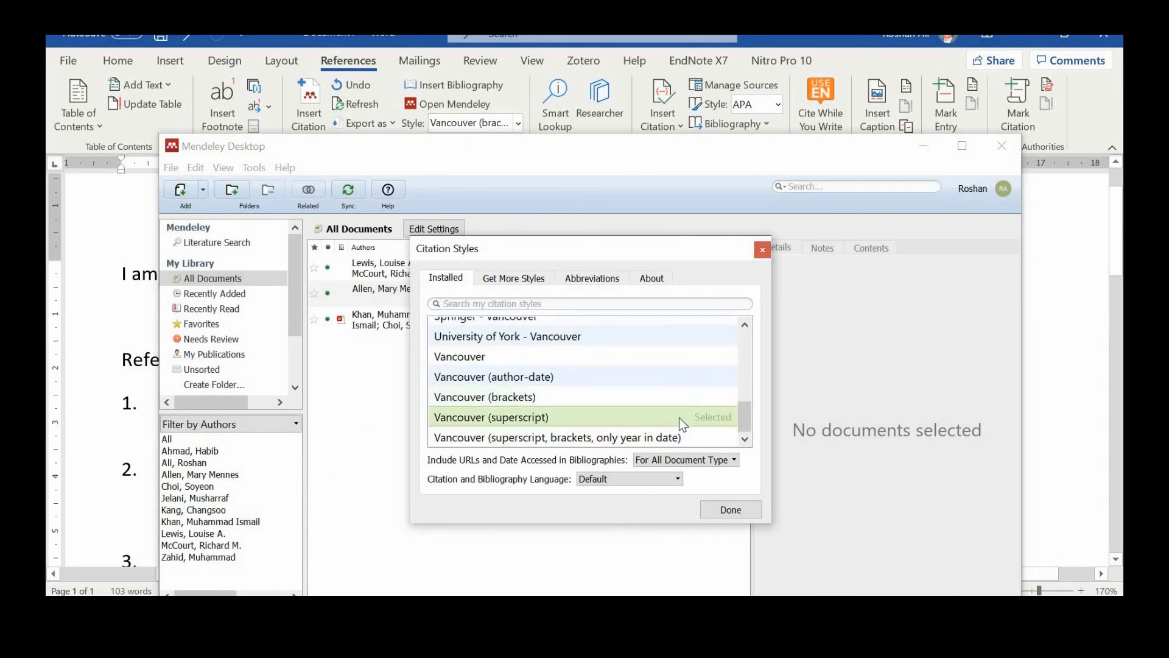
click(729, 510)
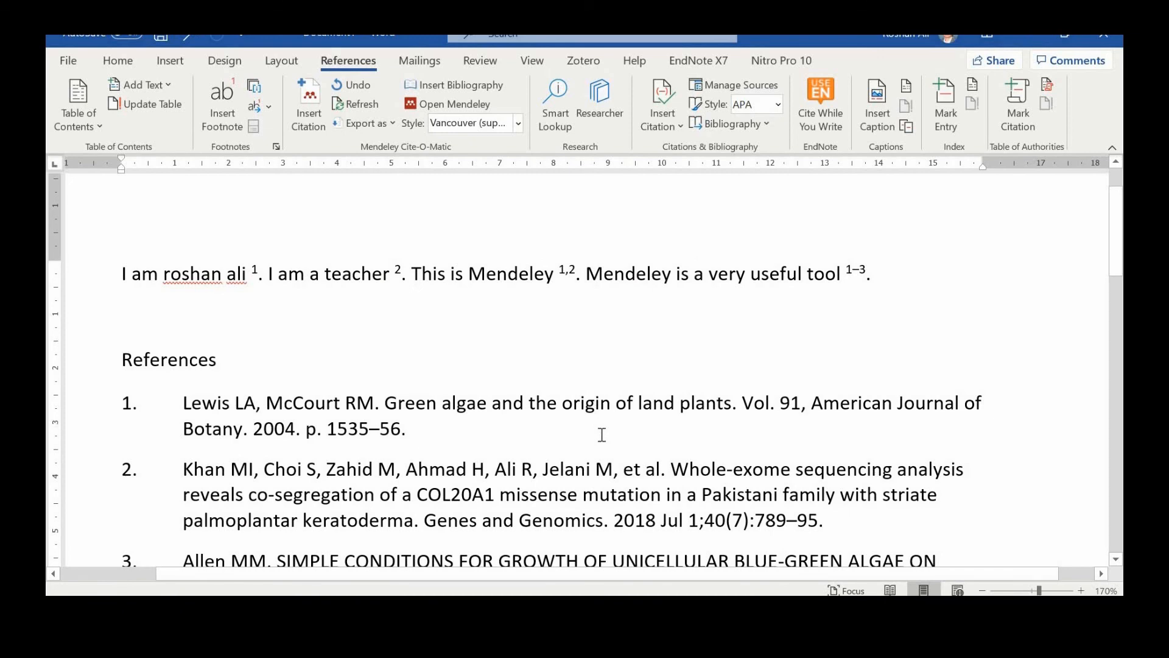
Step: Move the sentence "Mendeley is a very useful tool" with its citation to the start of the paragraph and add a space after it
scroll(598, 423, down, 1)
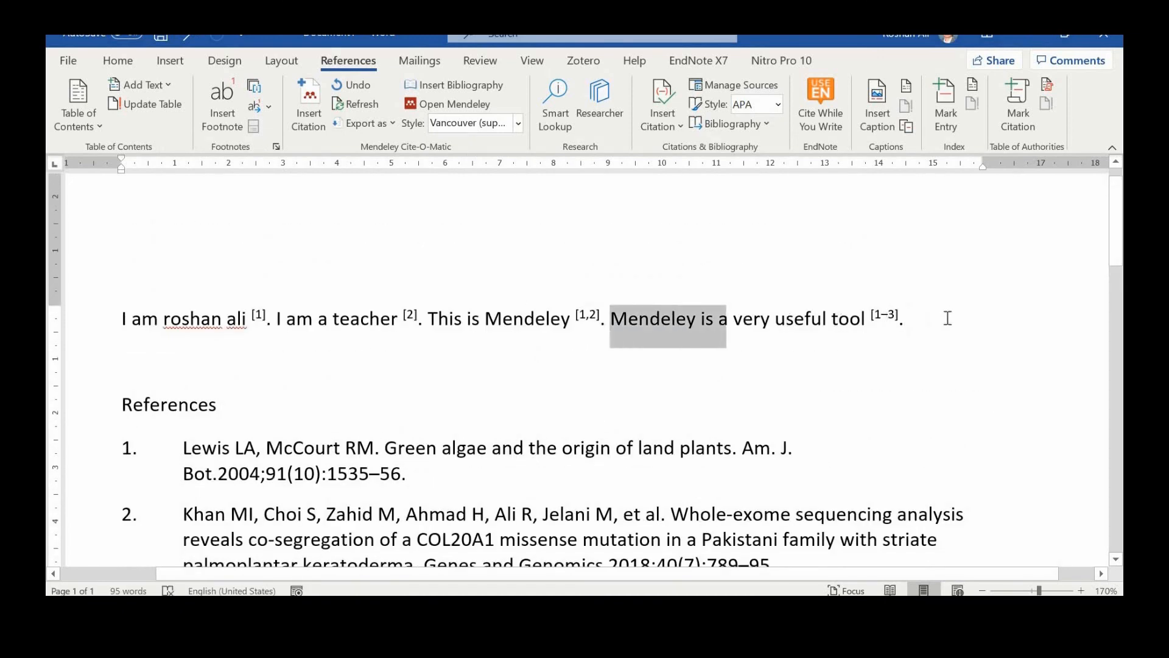
drag(948, 318, 948, 319)
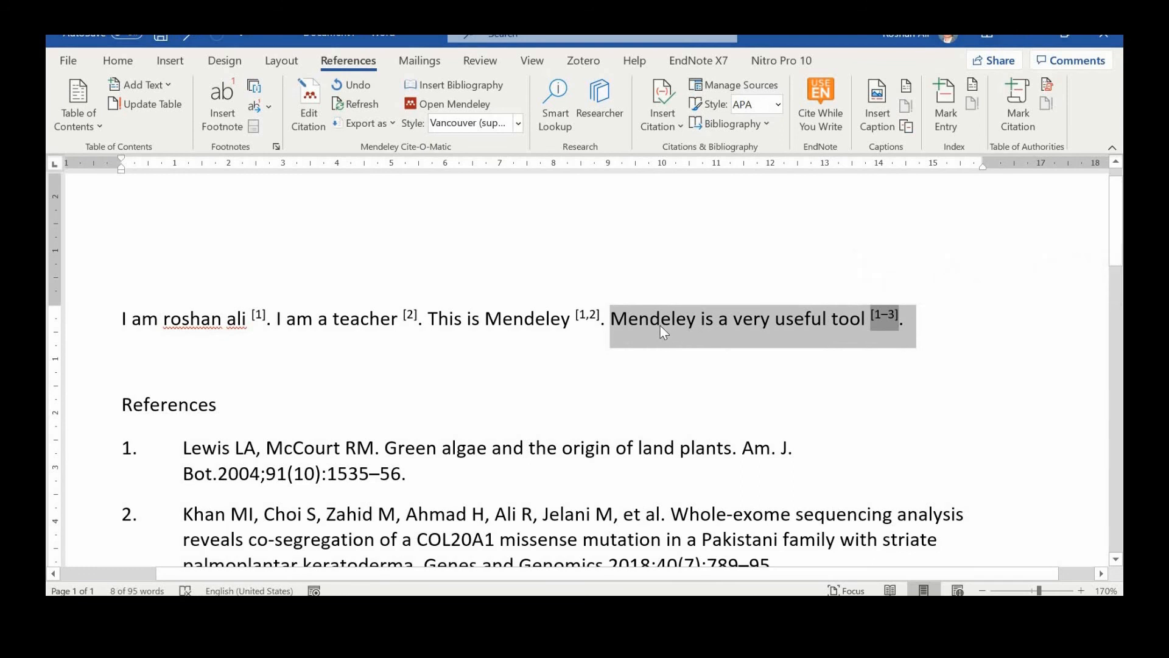
drag(527, 320, 119, 322)
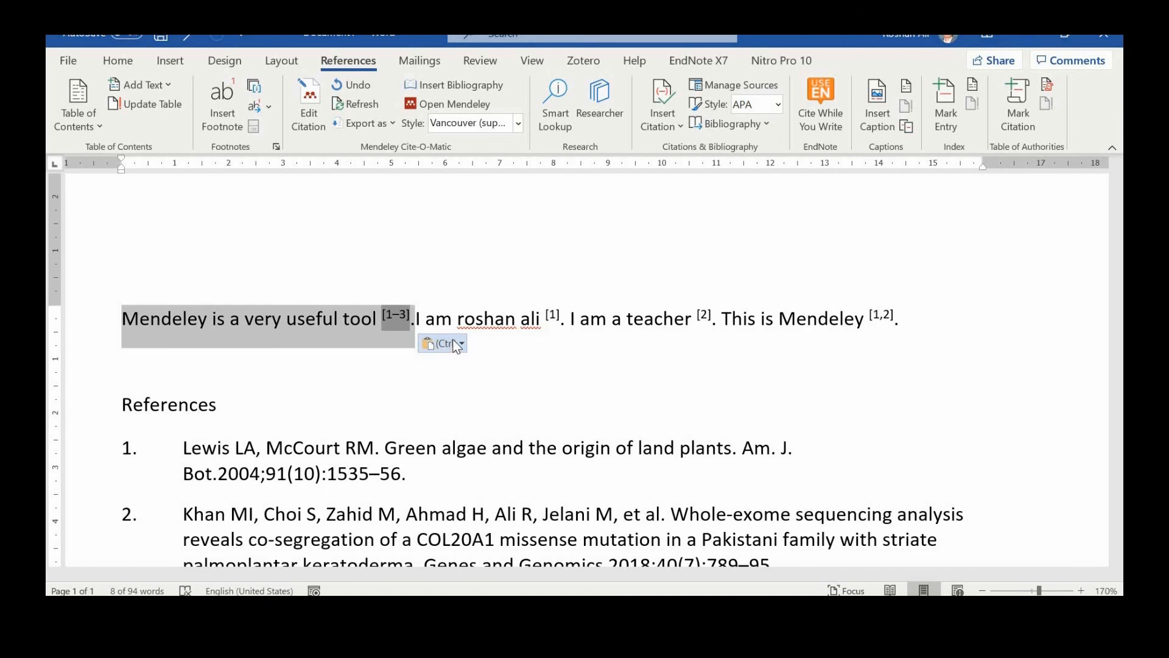
click(516, 329)
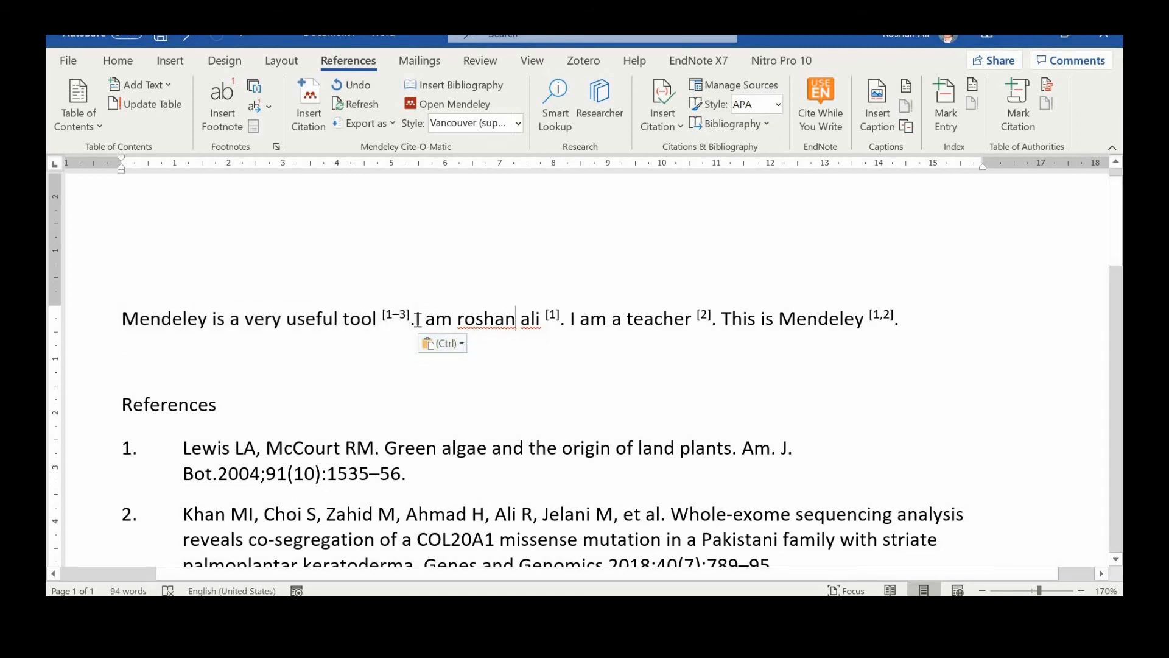
click(416, 323)
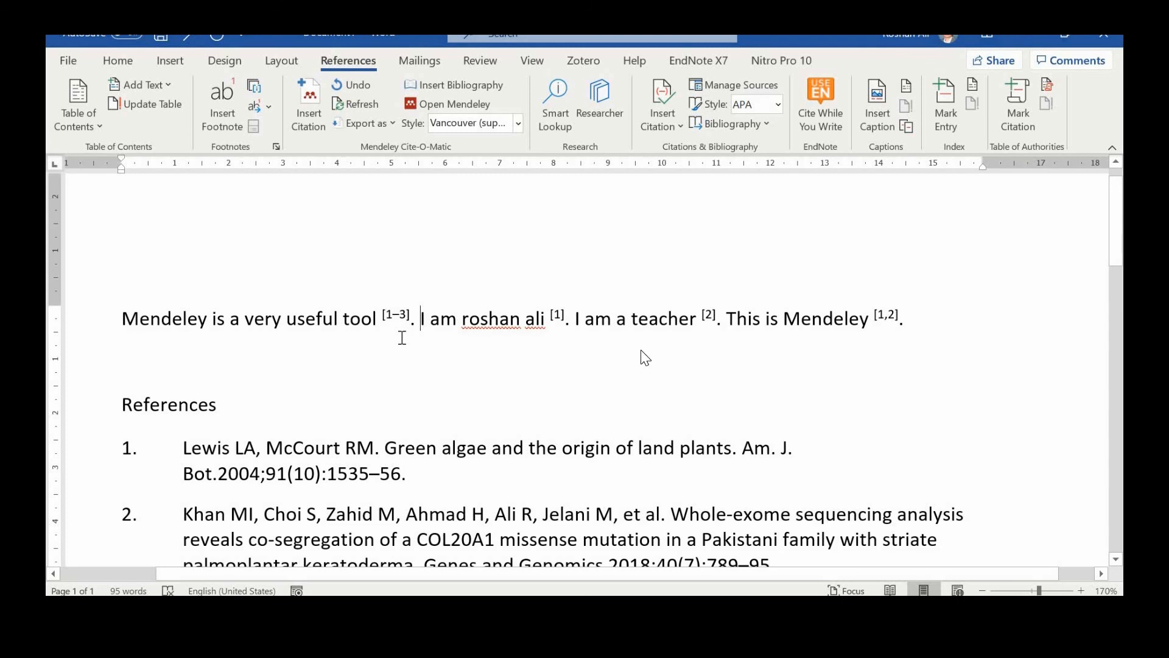